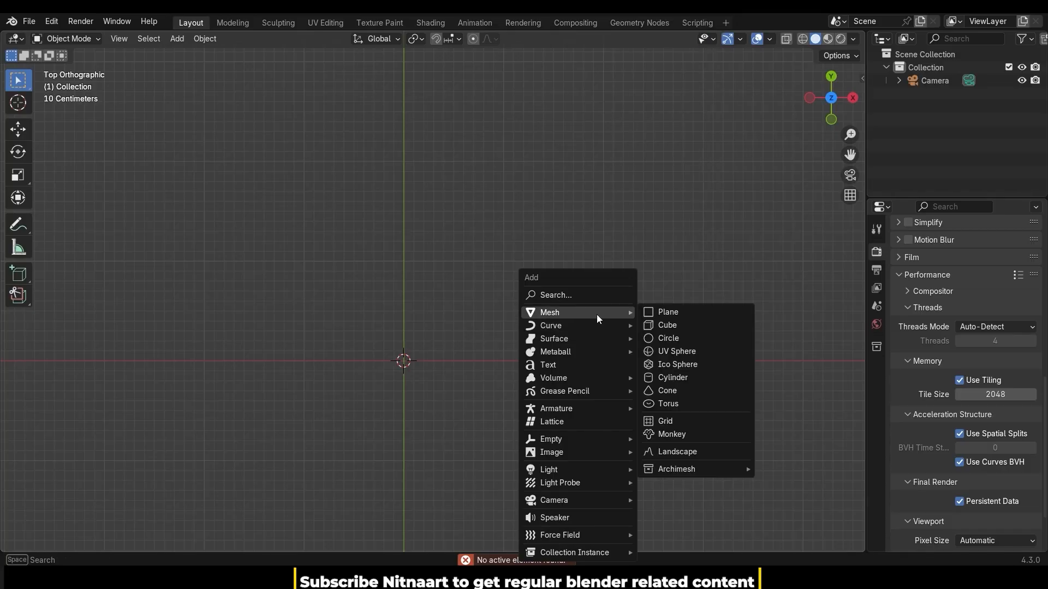
Step: Add a mesh circle at the world origin and set its vertex count to 20
click(698, 342)
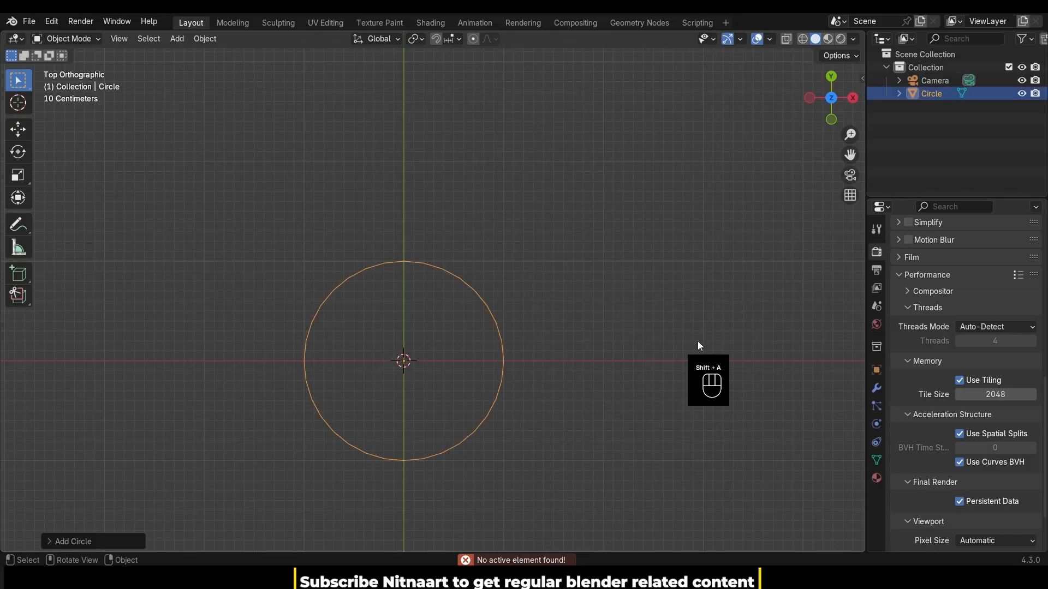
click(51, 541)
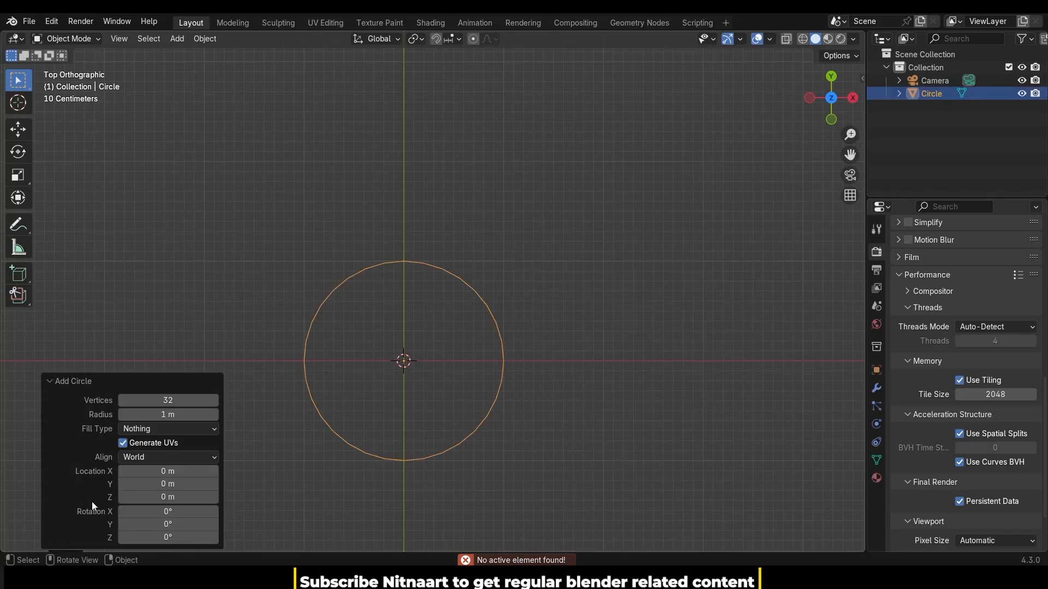
click(167, 399)
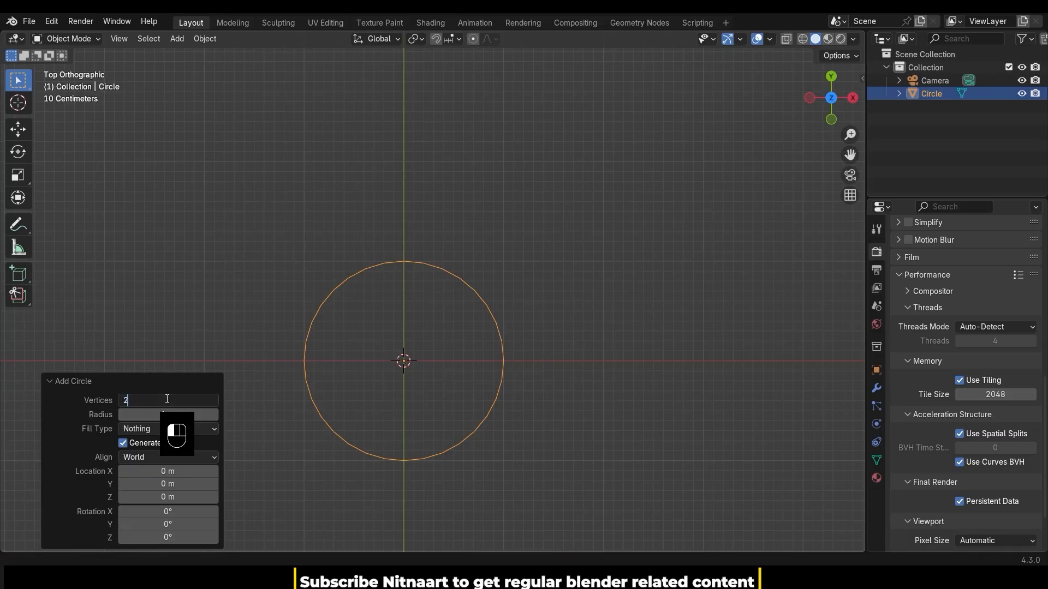
text(20)
key(Return)
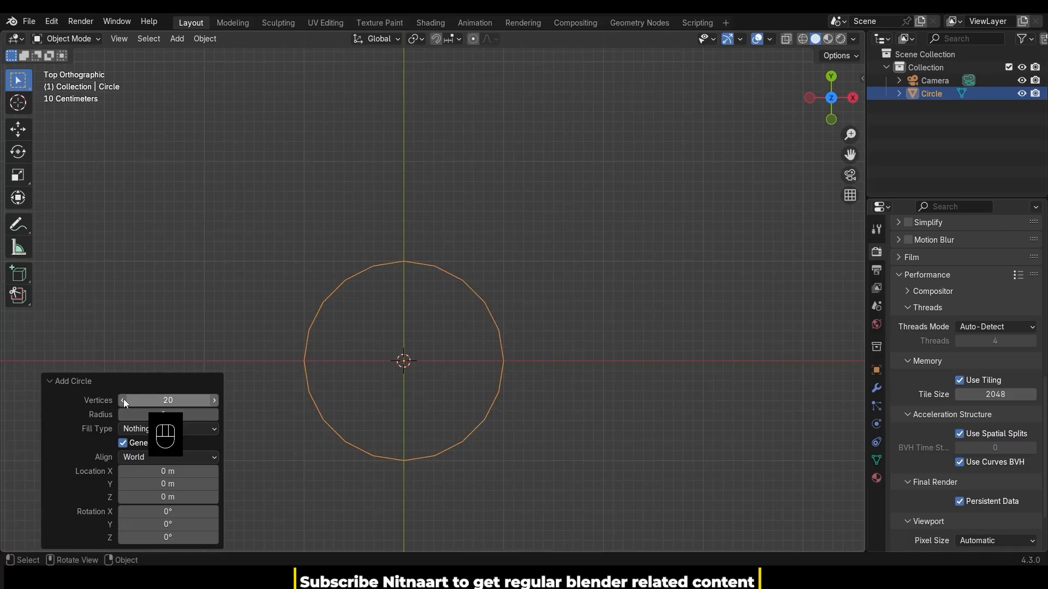
click(48, 381)
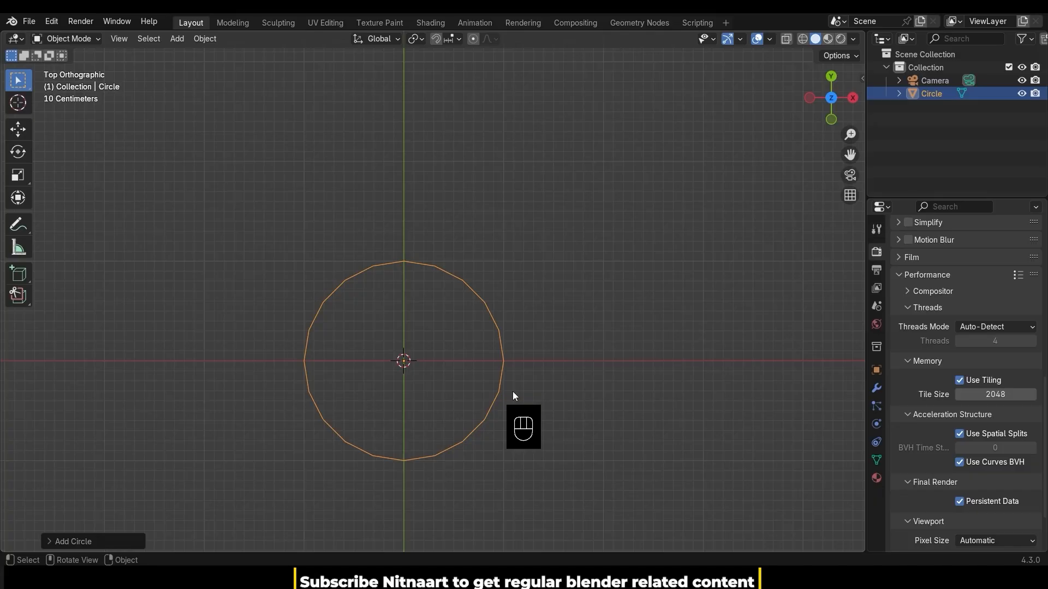
Step: Extrude the whole circle straight up by about 0.5 m in Edit Mode, snapping to grid increments, to form the outer wall
key(Tab)
middle_drag(513, 390, 510, 285)
key(KP_1)
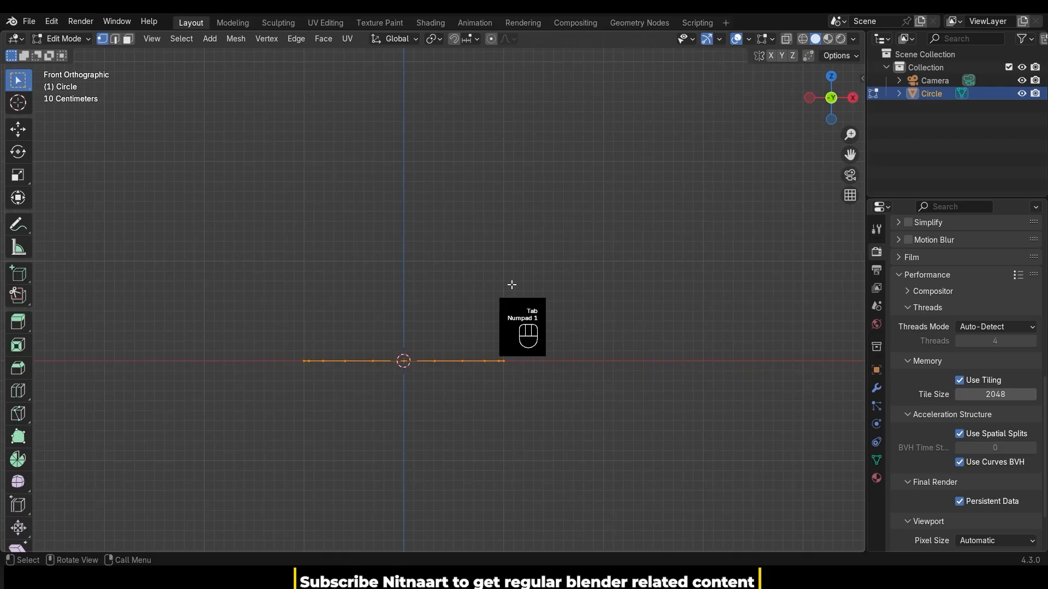
scroll(521, 357, up, 2)
shift+middle_drag(505, 352, 521, 211)
scroll(543, 283, up, 2)
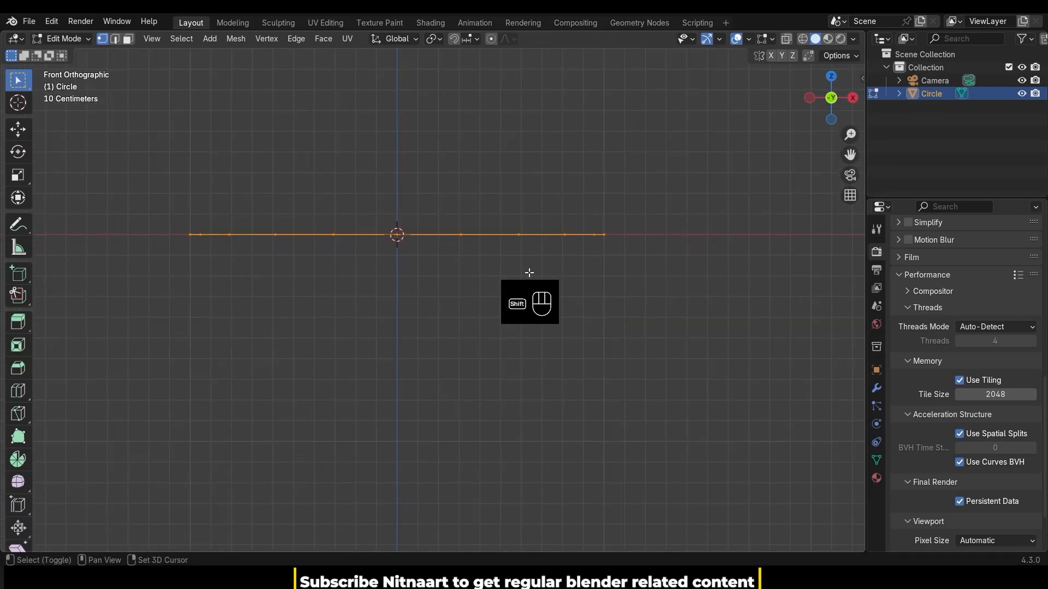
shift+middle_drag(528, 273, 542, 390)
scroll(545, 386, up, 2)
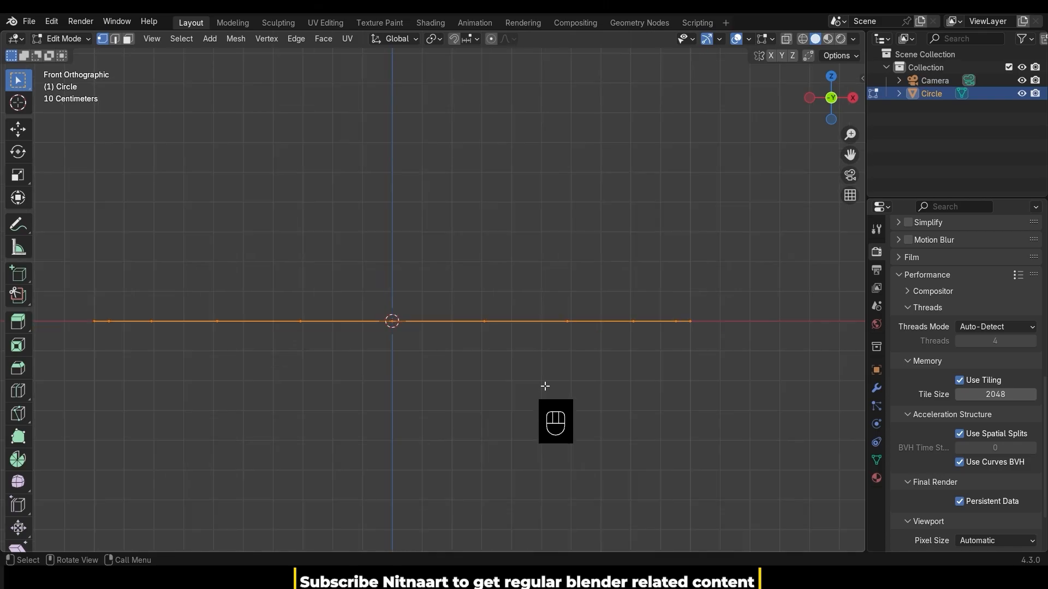
key(e)
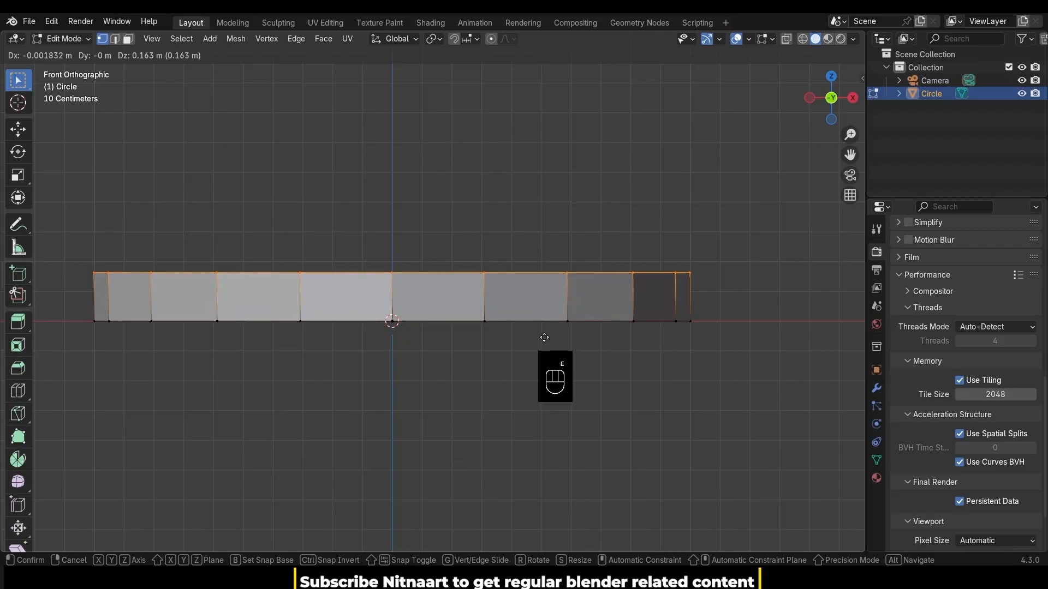
key(ctrl)
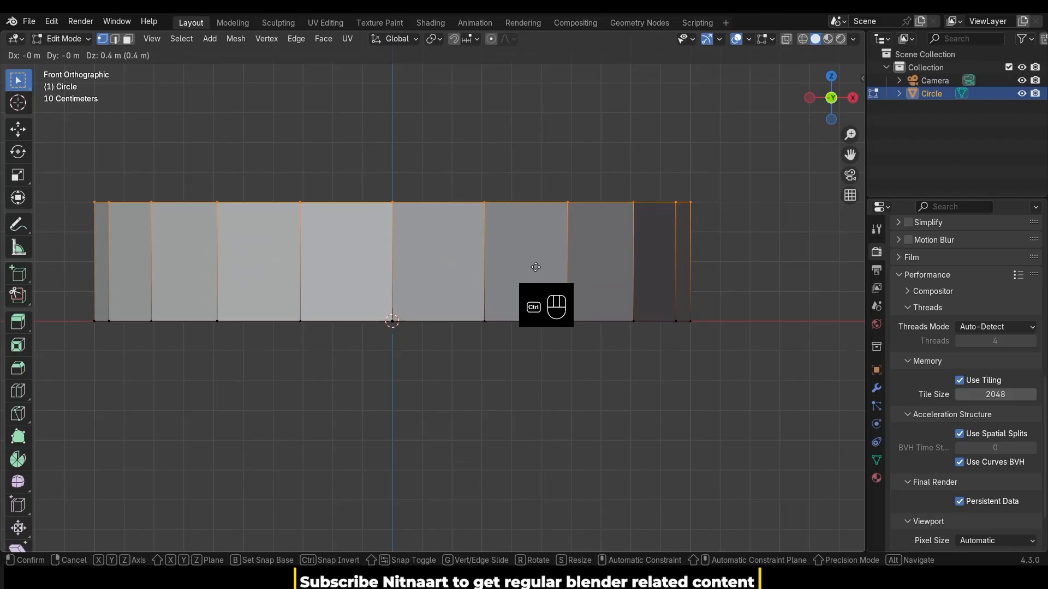
click(536, 239)
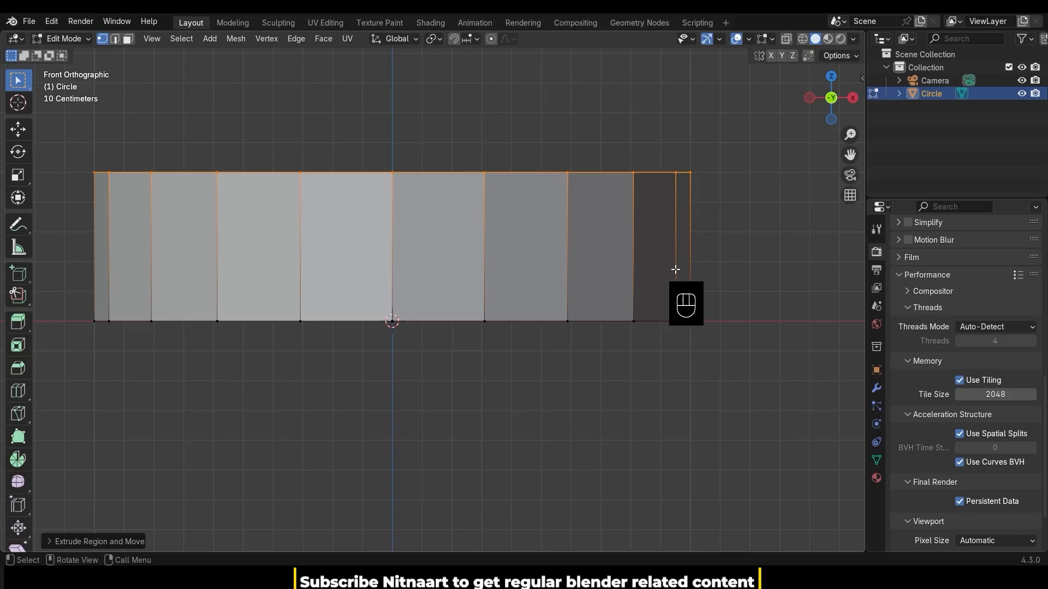
Step: Scale the wall's upper ring inward uniformly to about 0.85 to taper the wall
middle_drag(675, 270, 674, 311)
key(KP_7)
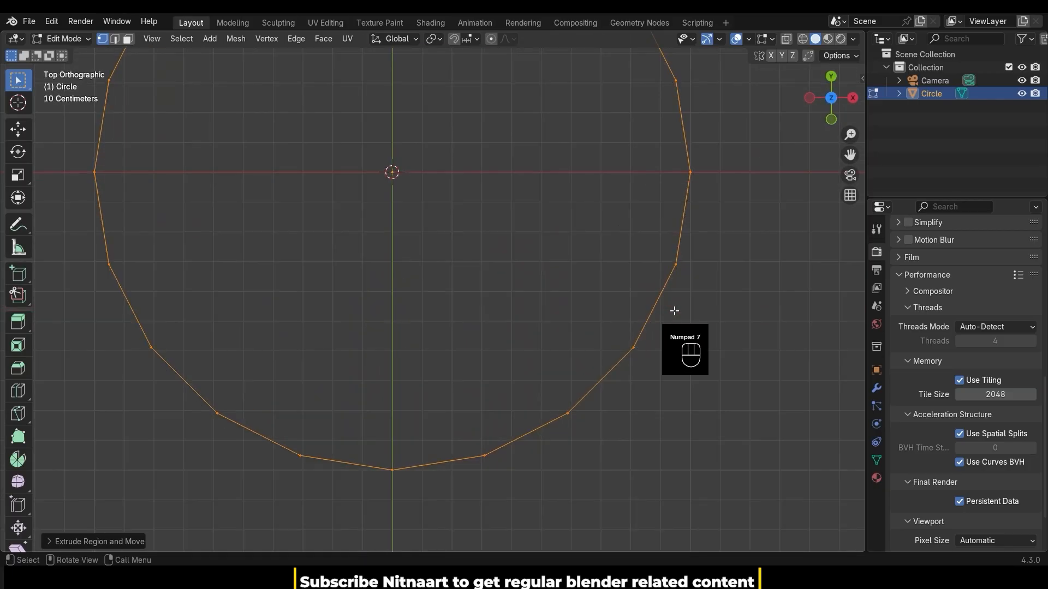
shift+middle_drag(681, 321, 694, 385)
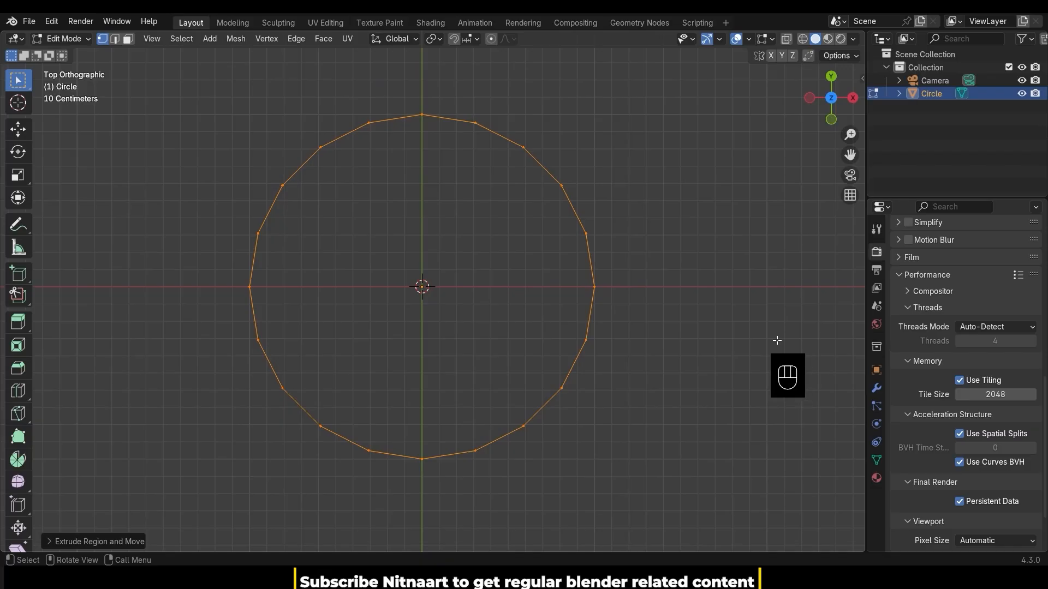
key(s)
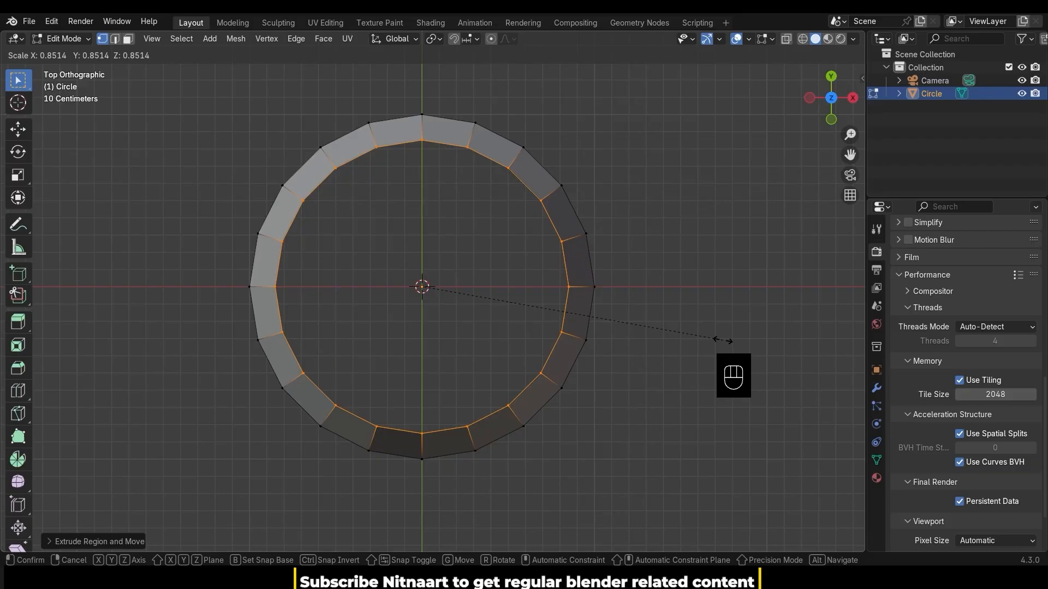
click(723, 341)
Step: Extrude the upper ring and scale it inward to about 0.52 to form a flat top with a central opening
key(e)
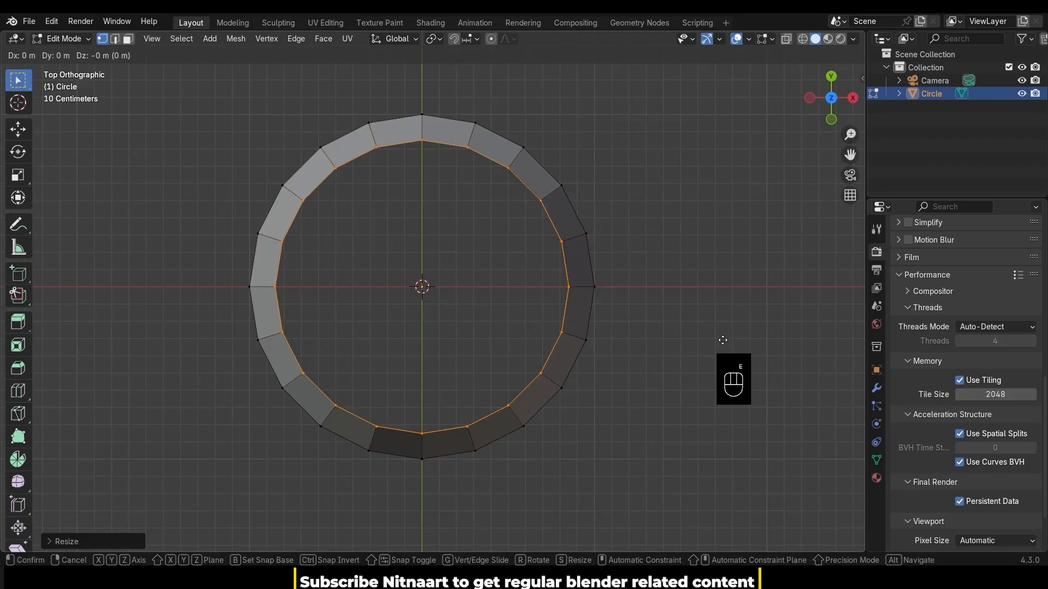
key(s)
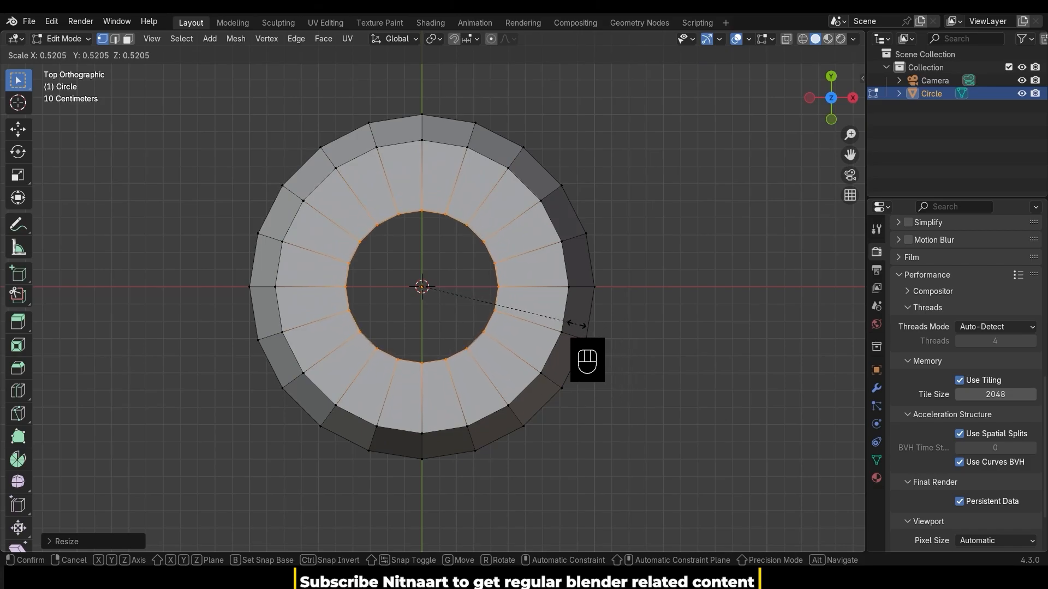
click(584, 326)
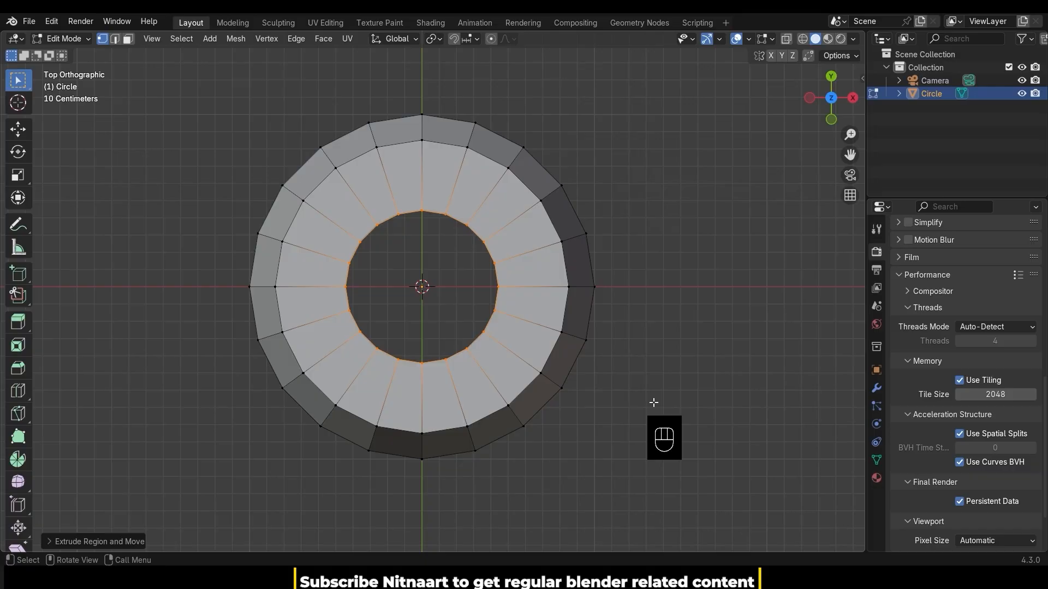
Step: Bevel the outer edge loop of the flat top with 3 segments and an offset of about 0.21 m, and clear the selection
middle_drag(655, 400, 648, 235)
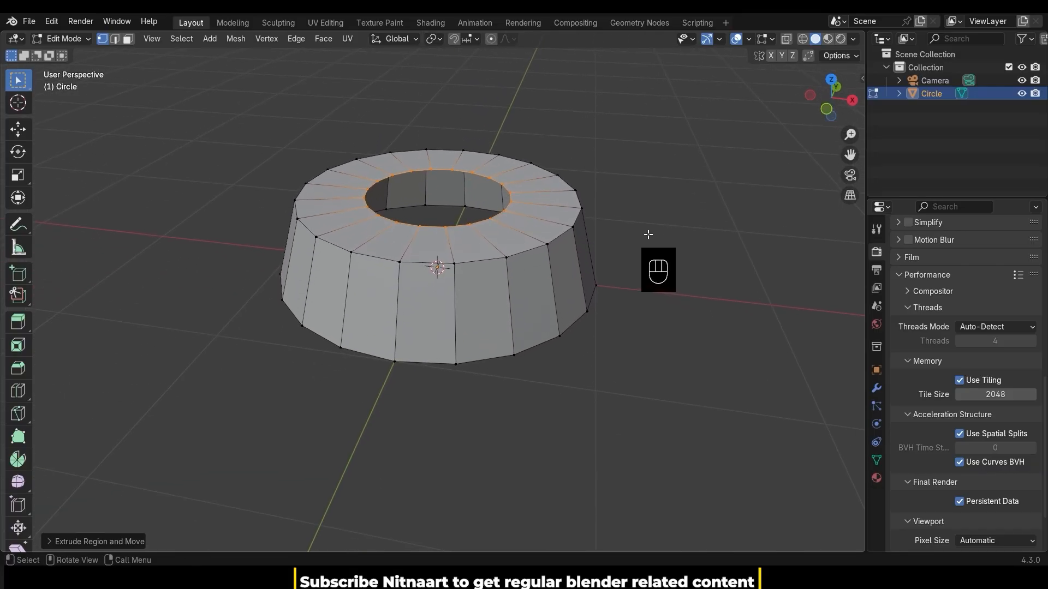
alt+click(531, 249)
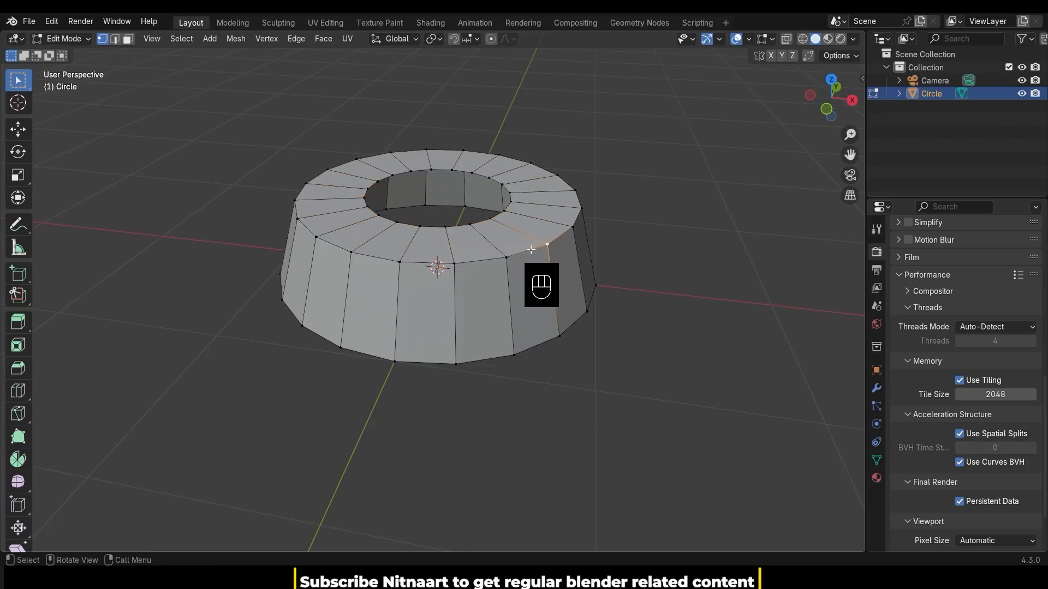
alt+click(548, 244)
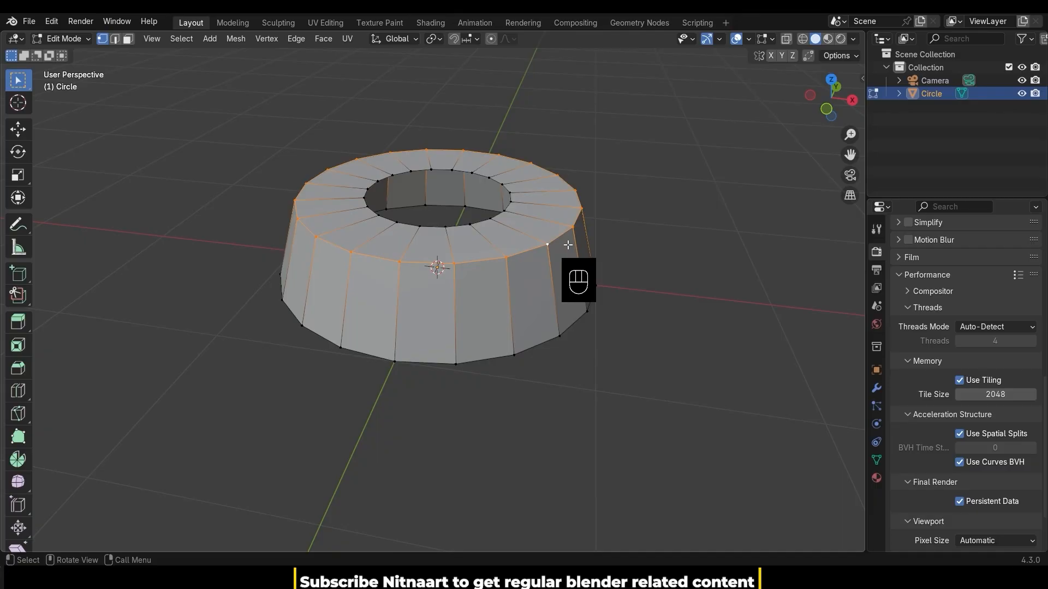
key(ctrl+b)
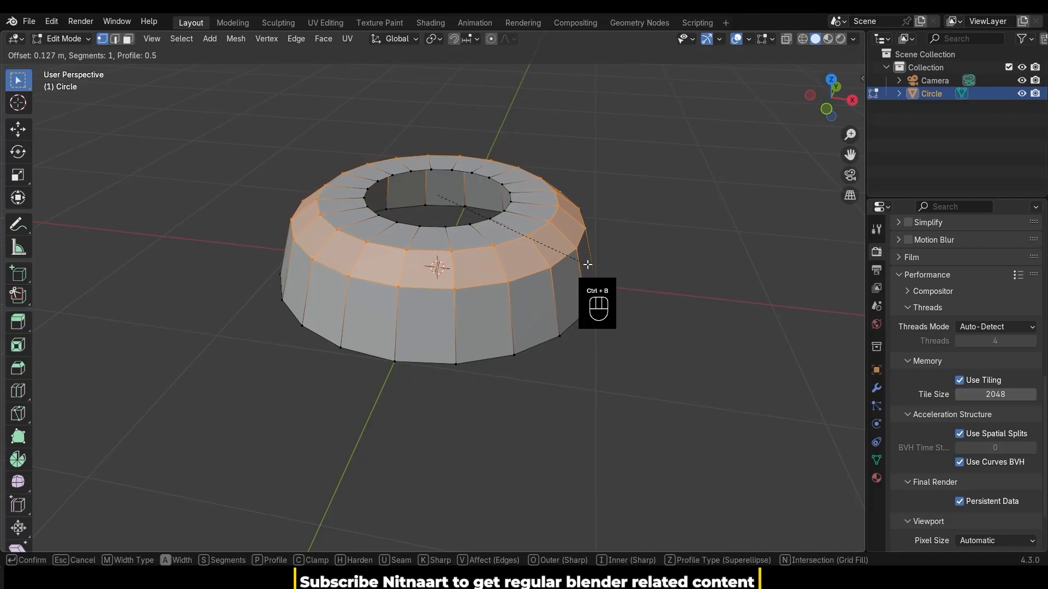
scroll(587, 265, up, 1)
scroll(588, 276, up, 1)
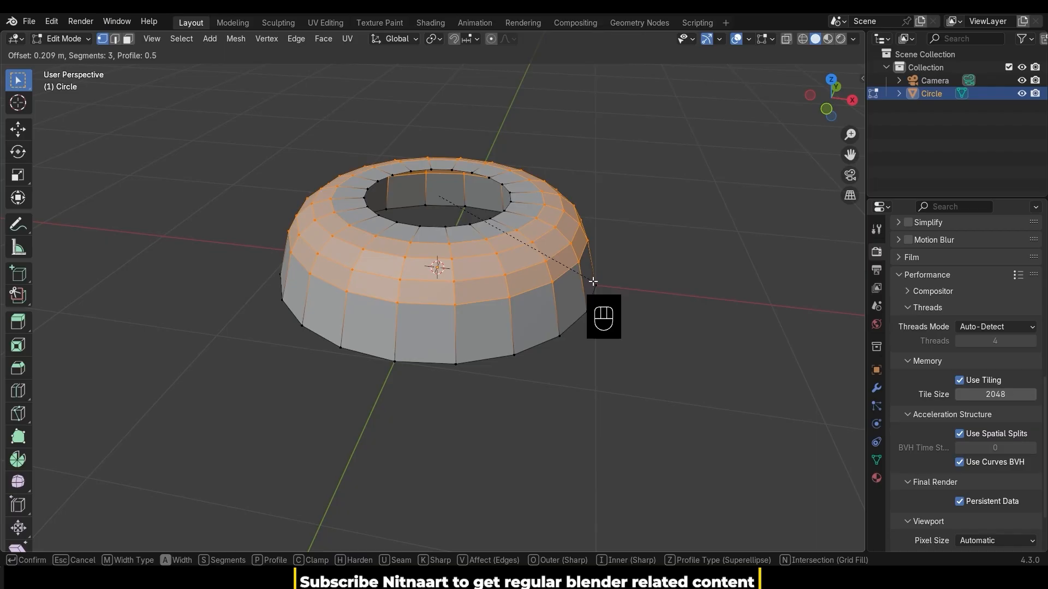
click(593, 281)
click(691, 369)
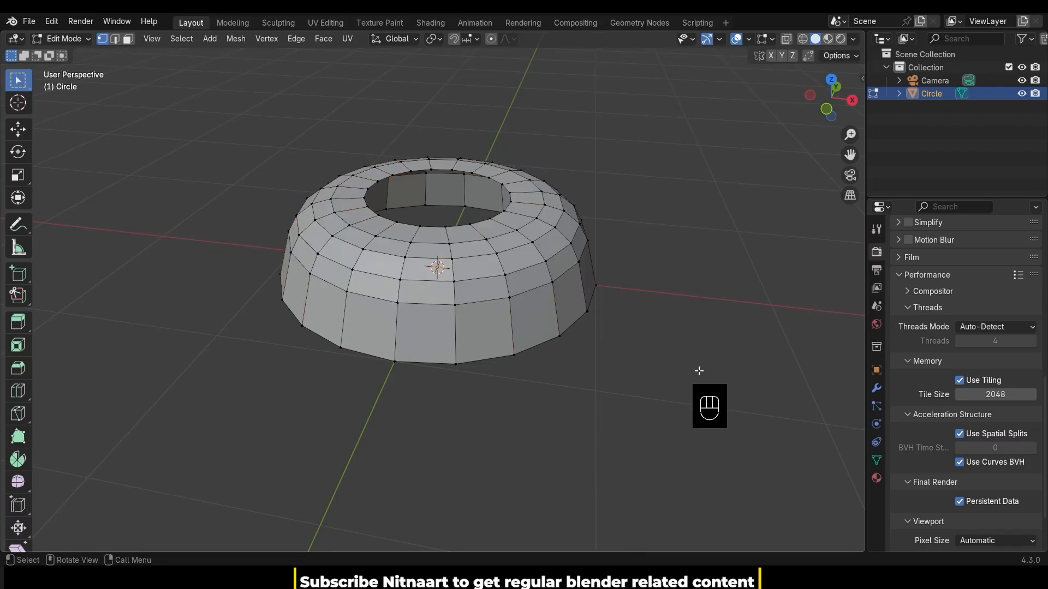
Step: Inset one face of the lower front wall twice, by about 0.038 m and about 0.035 m, with Boundary turned off
click(128, 38)
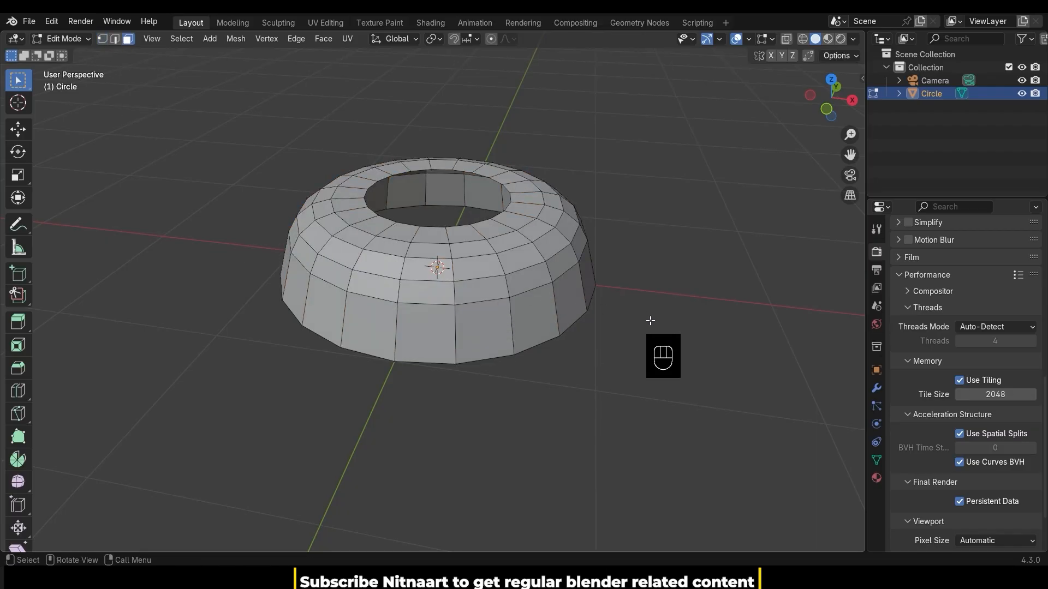
scroll(644, 320, up, 2)
shift+middle_drag(662, 387, 620, 374)
scroll(636, 349, up, 1)
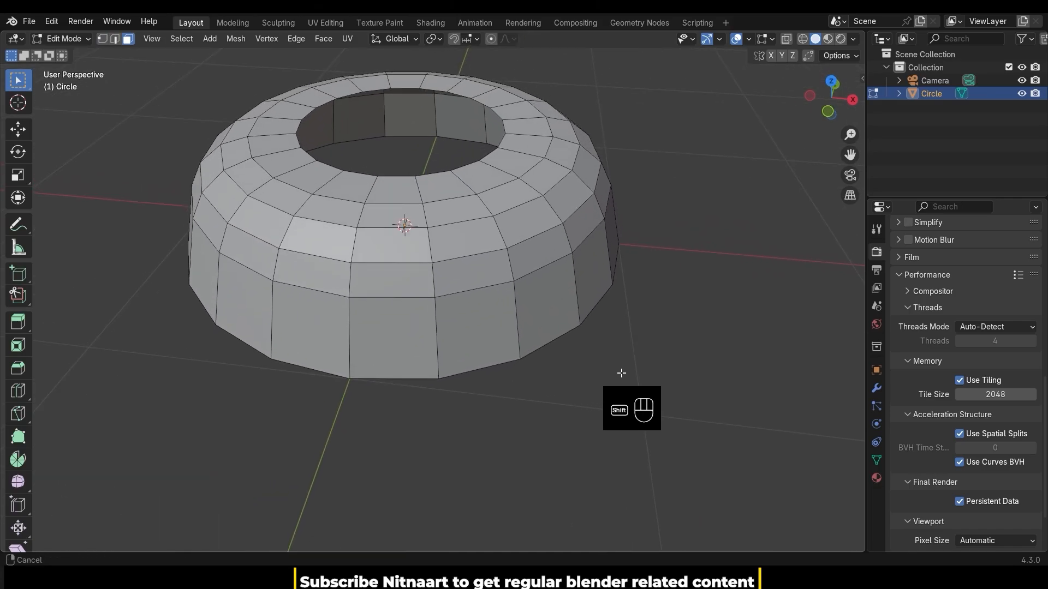
click(490, 323)
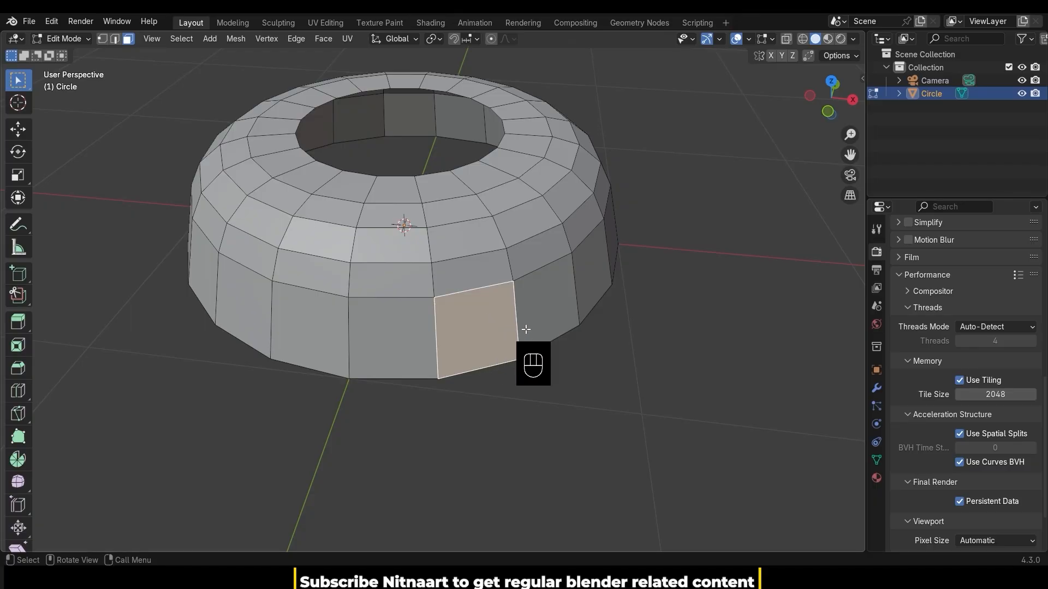
key(i)
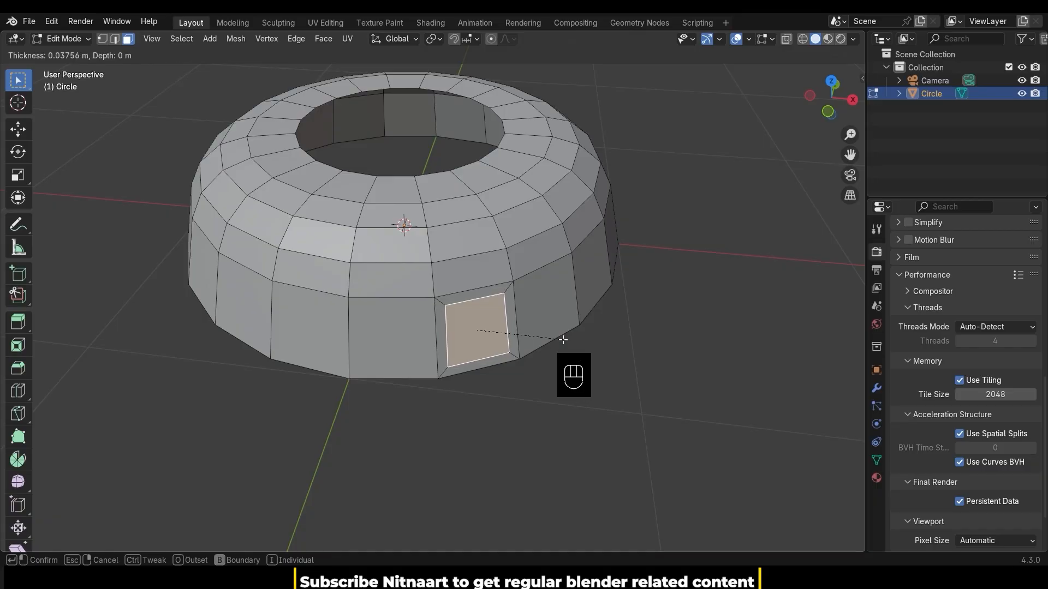
click(563, 339)
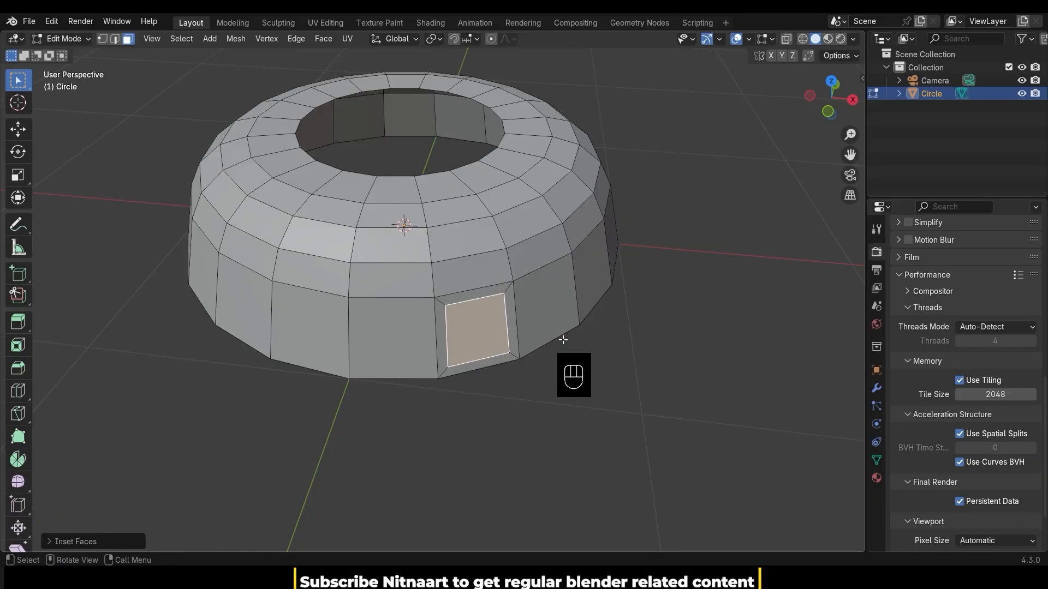
click(55, 542)
click(123, 411)
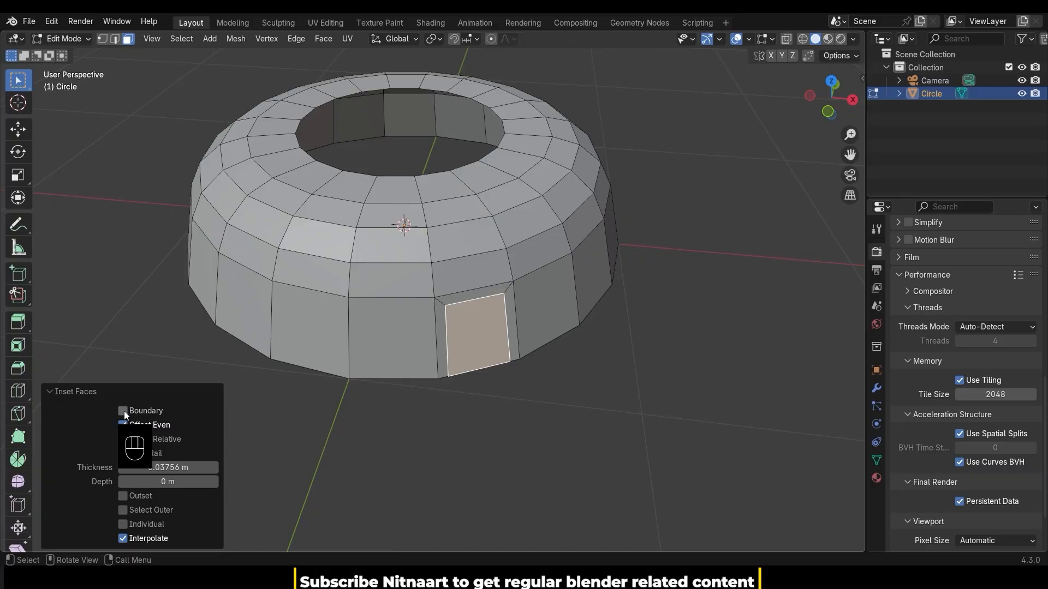
click(92, 392)
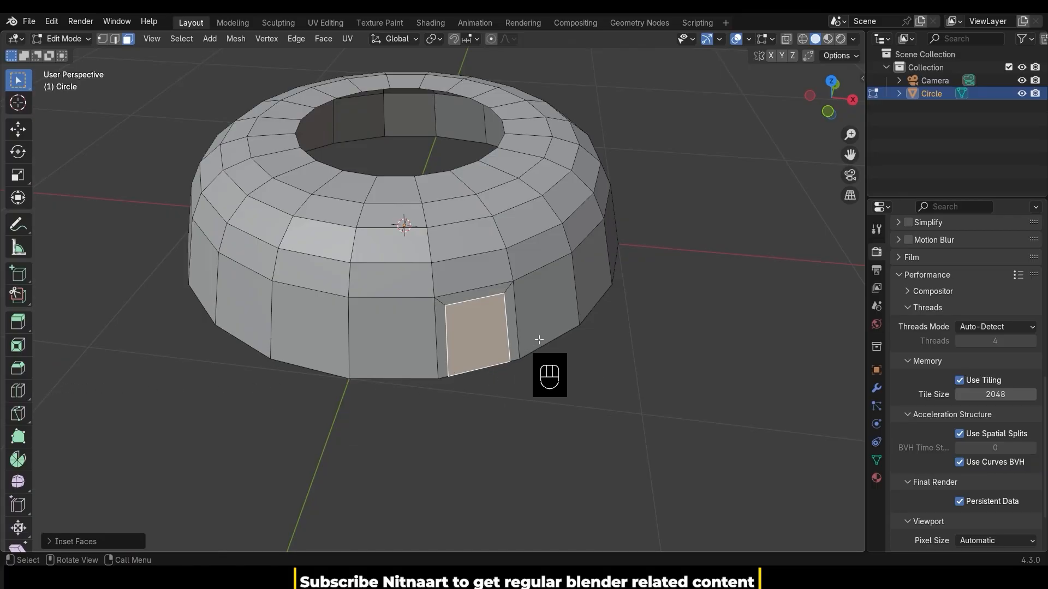
key(i)
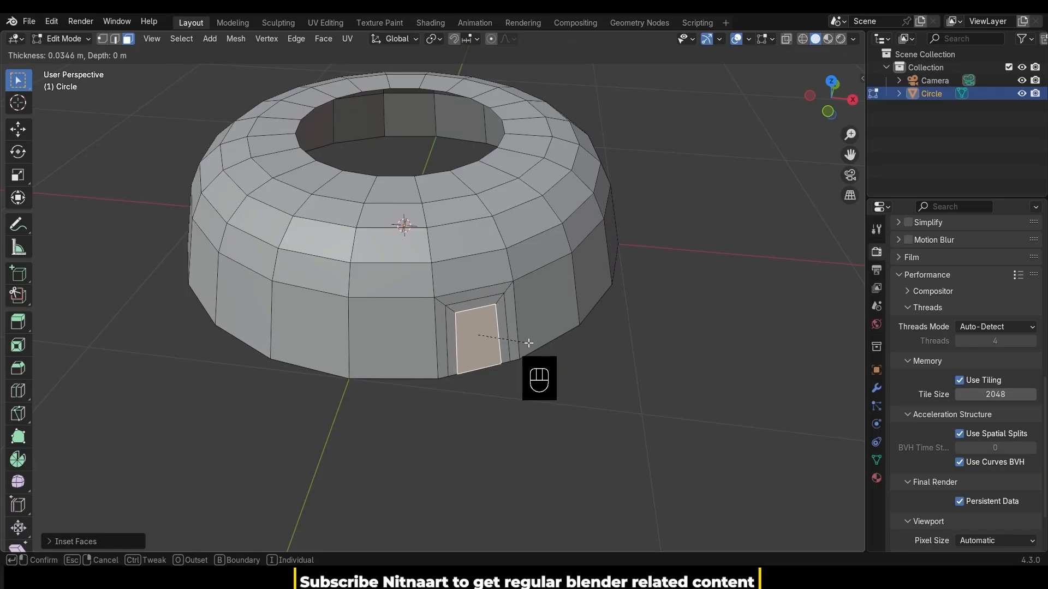
click(522, 342)
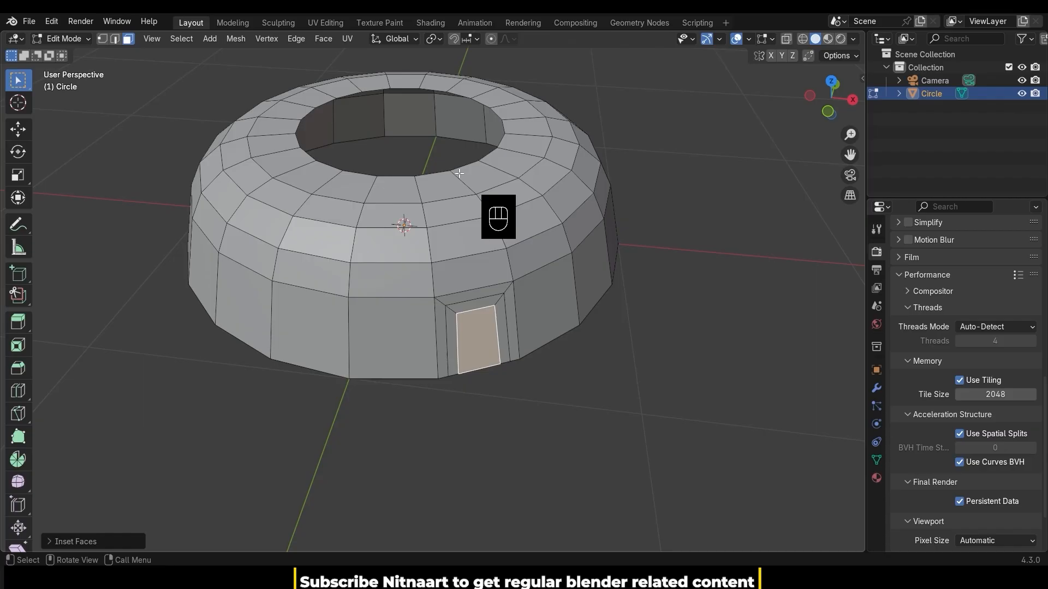
Step: Shrink/Fatten the inset panel face inward by about 0.054 m to recess it into the wall
click(242, 41)
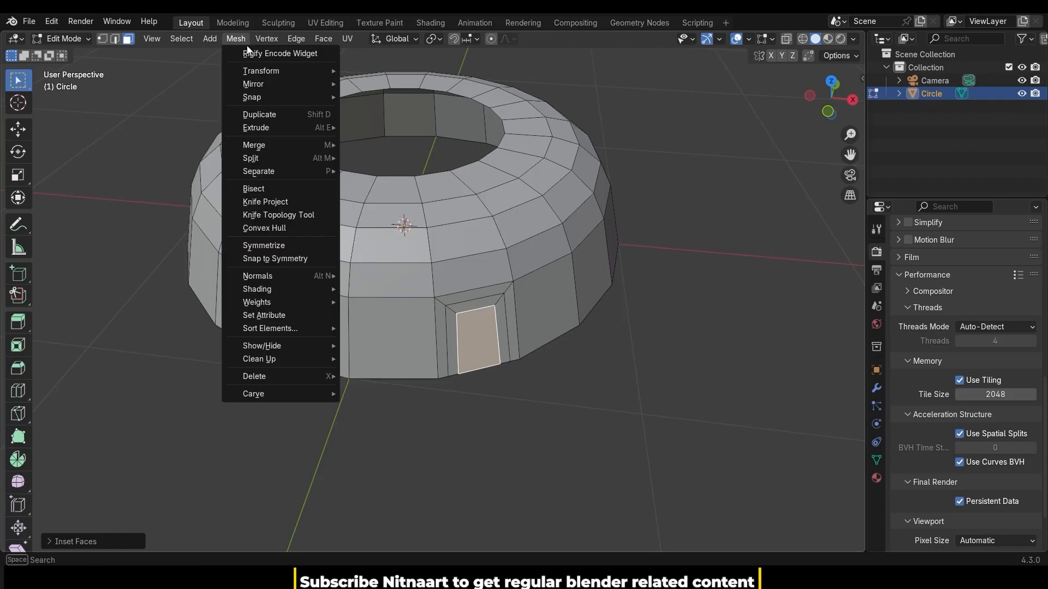
mouse_move(319, 72)
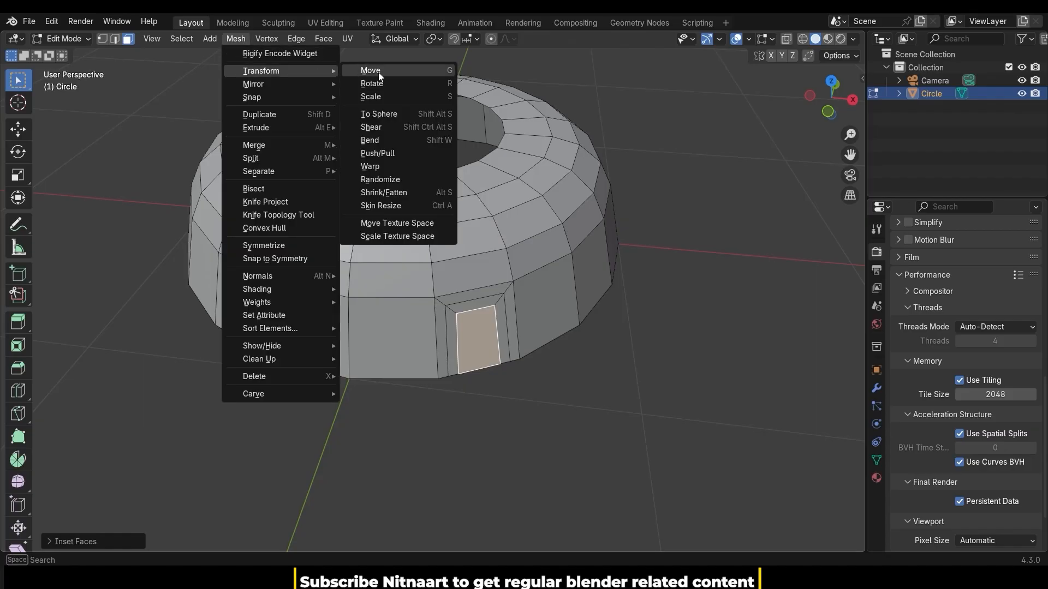
click(440, 188)
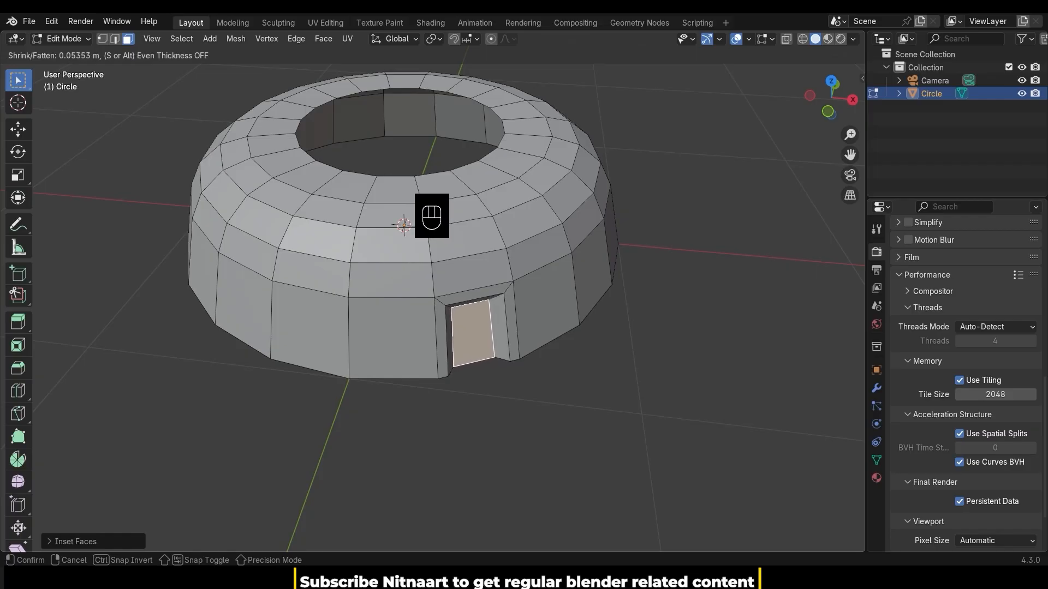
click(422, 180)
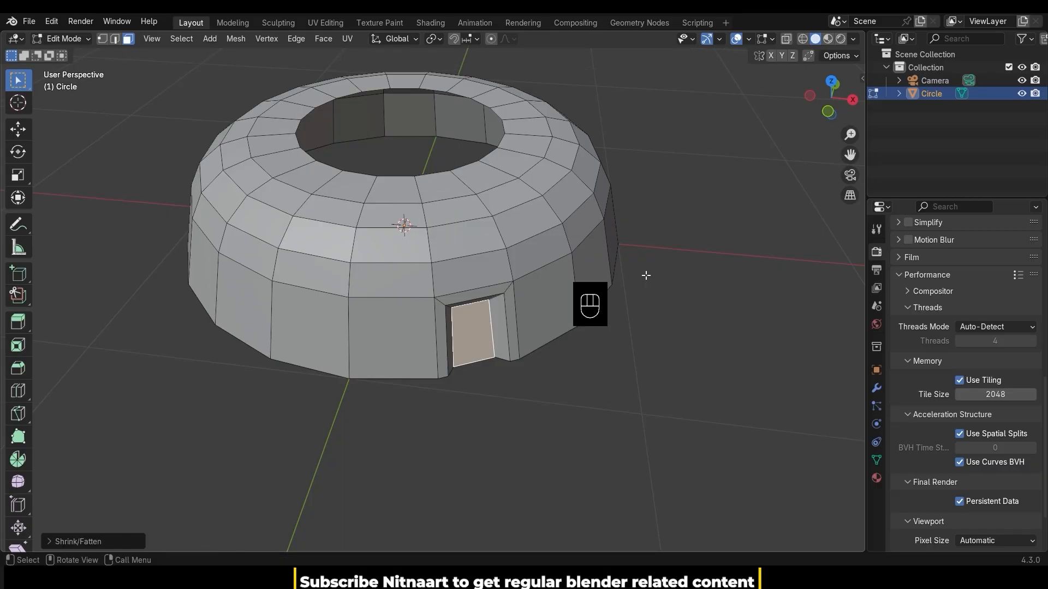
middle_drag(636, 327, 644, 296)
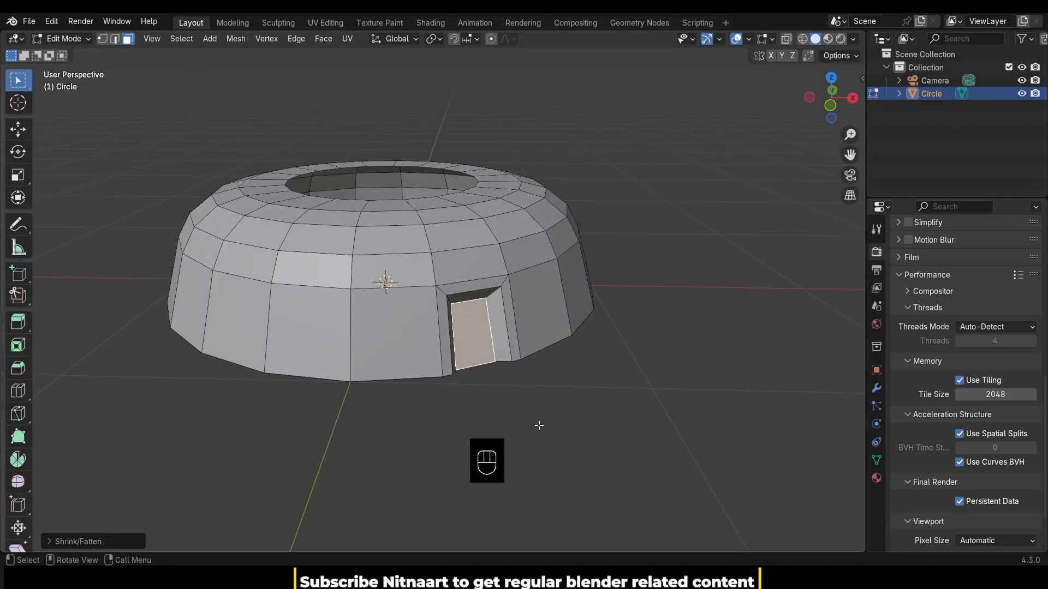
middle_drag(538, 426, 515, 427)
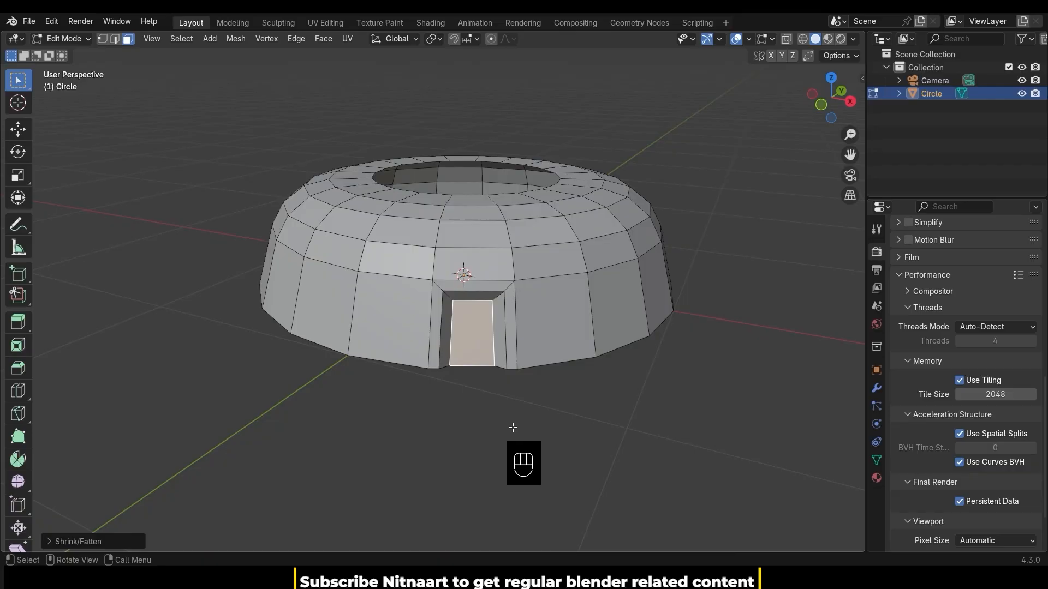
click(787, 43)
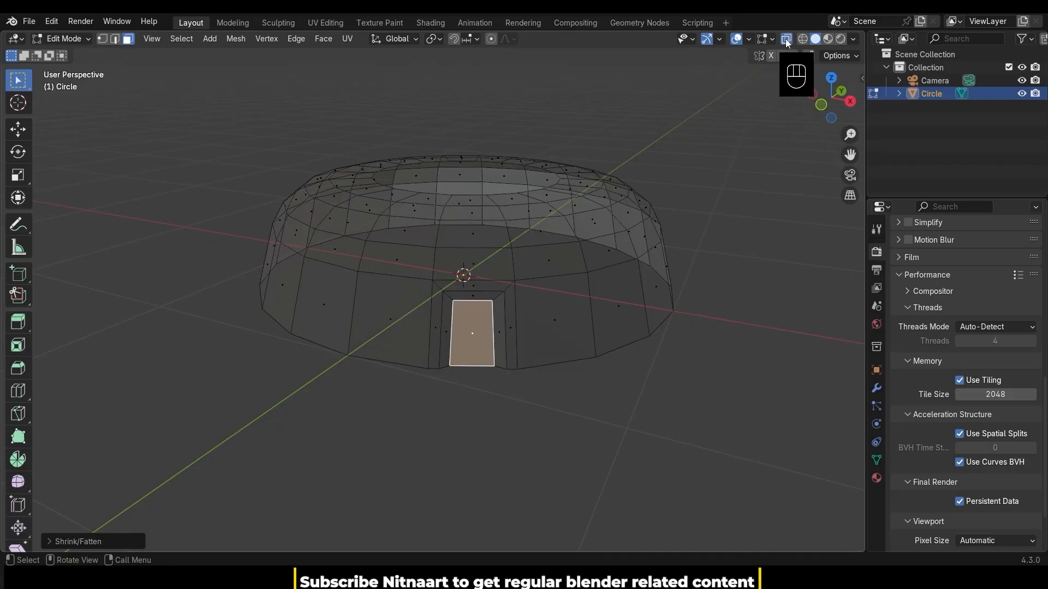
click(786, 39)
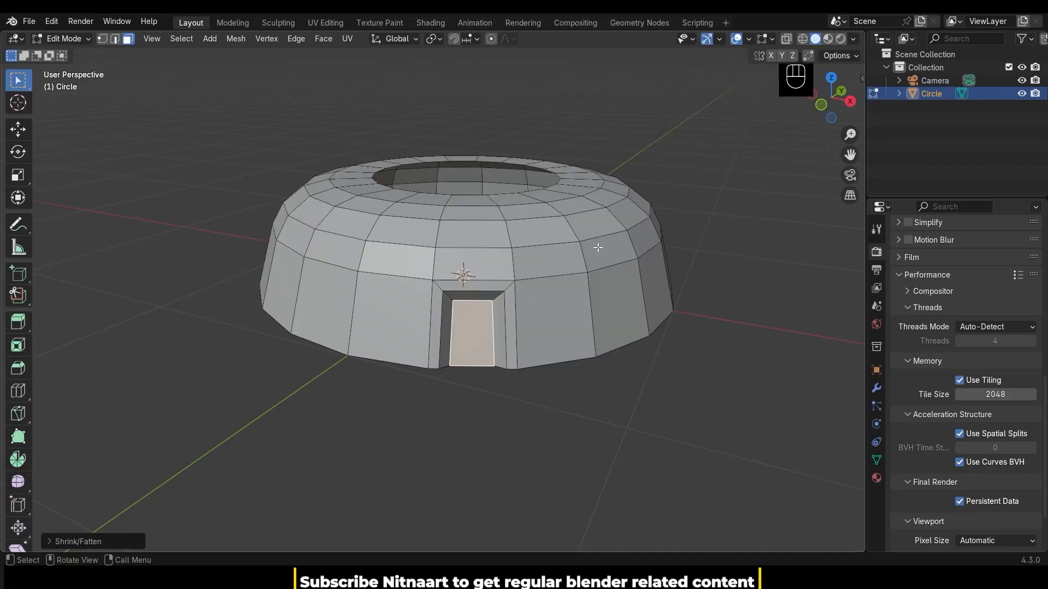
key(k)
click(466, 192)
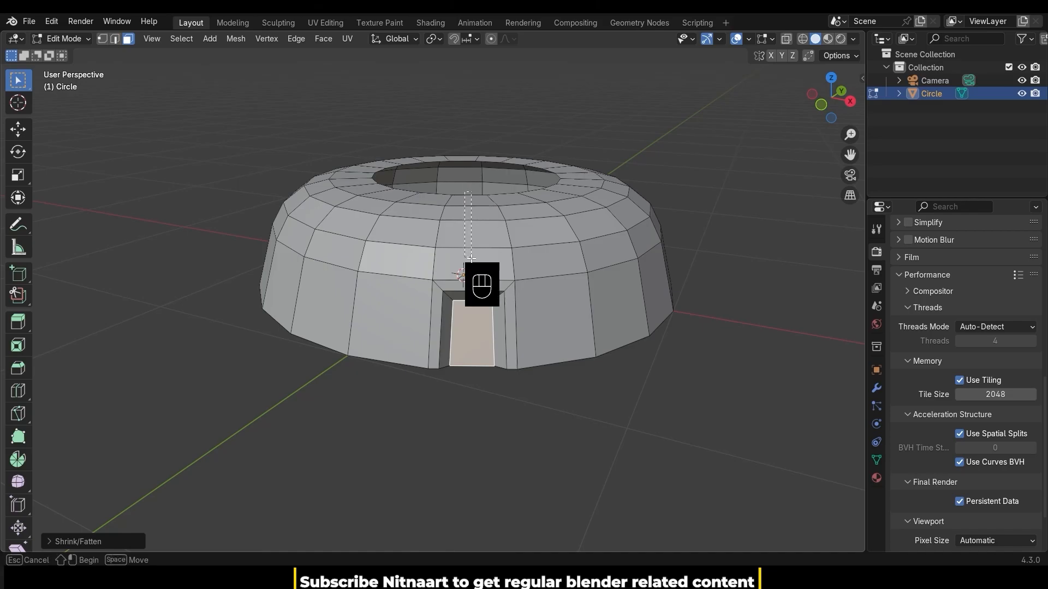
click(471, 332)
key(Return)
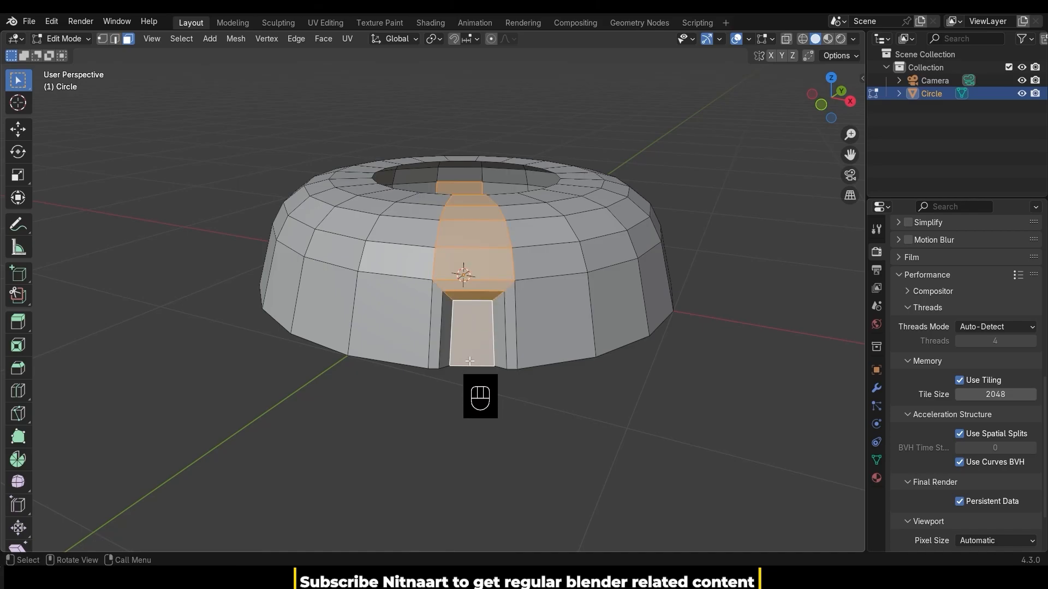
click(555, 386)
Step: Select the front column of faces from the top opening's rim down through the recessed panel, including the panel's side and frame faces
middle_drag(471, 206, 476, 251)
key(k)
click(472, 162)
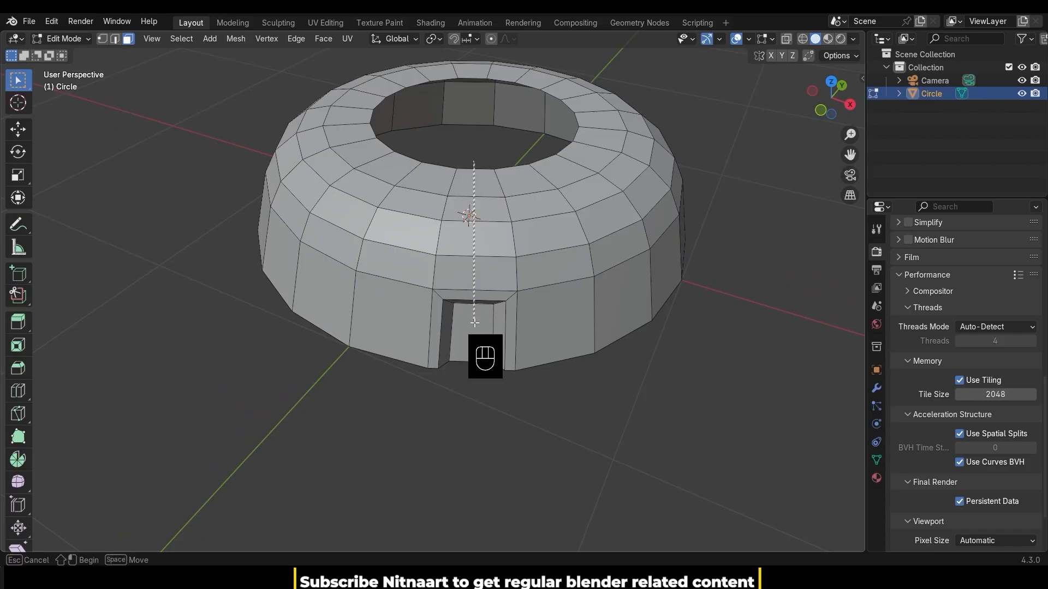
click(473, 364)
key(Return)
middle_drag(469, 351, 469, 303)
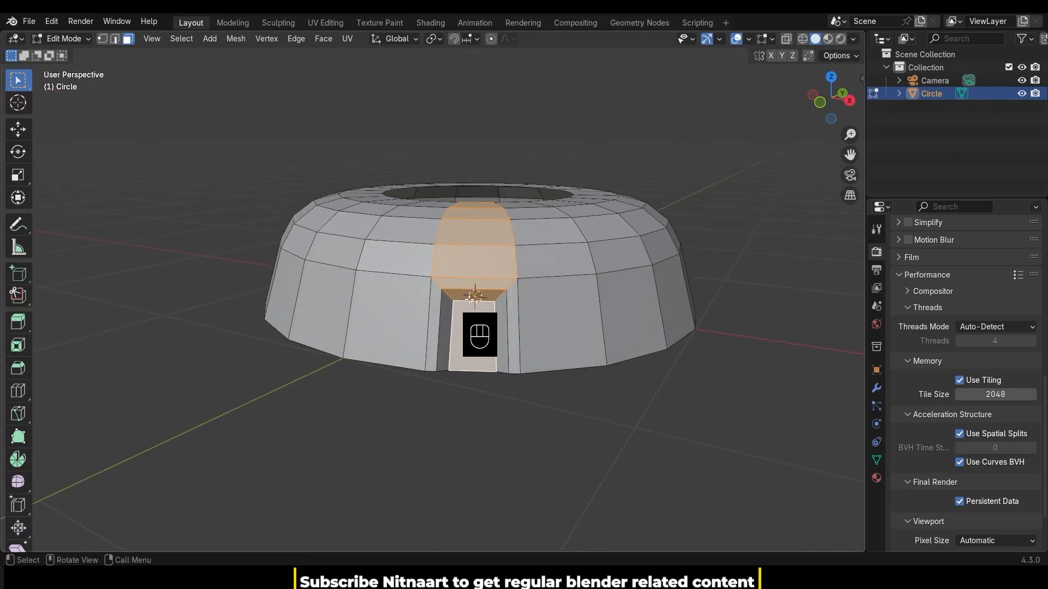
shift+click(441, 327)
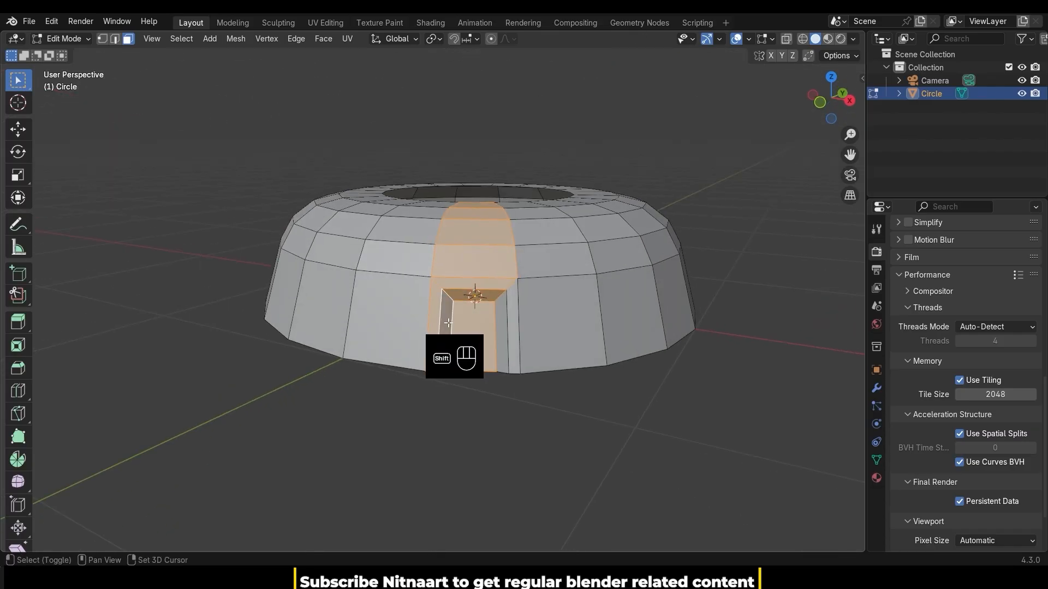
shift+click(501, 319)
shift+click(513, 322)
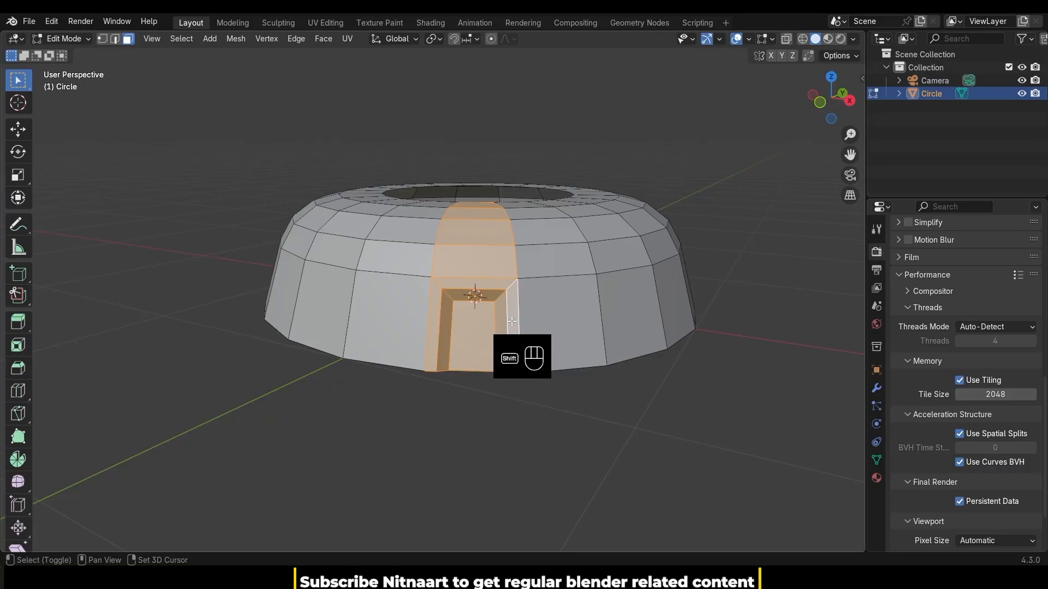
Step: Invert the selection and delete the faces of the rest of the dome, keeping only the single wedge with the recessed panel
middle_drag(628, 304, 638, 322)
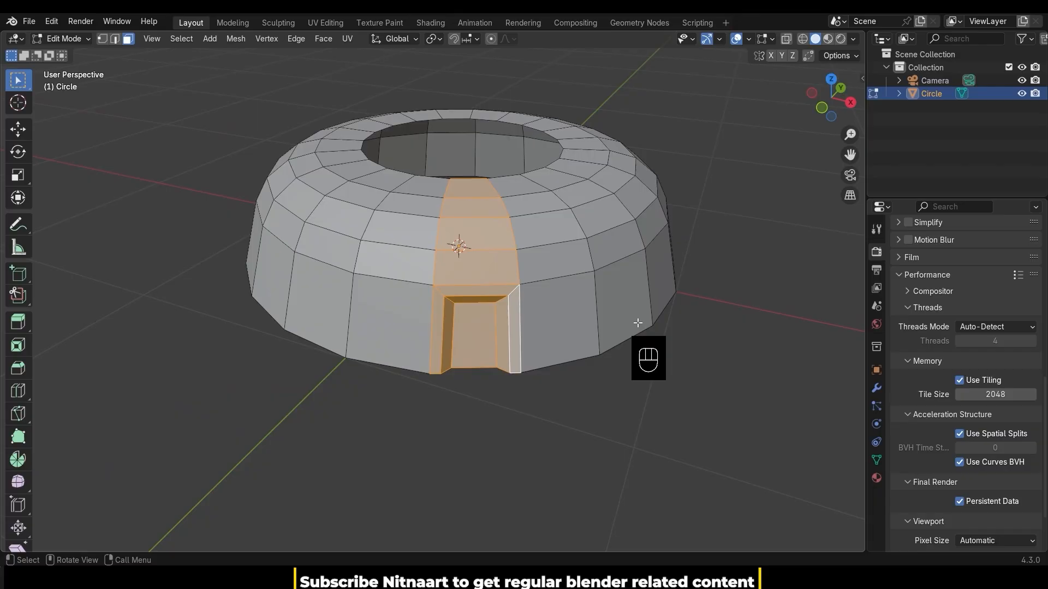
key(ctrl)
key(ctrl+i)
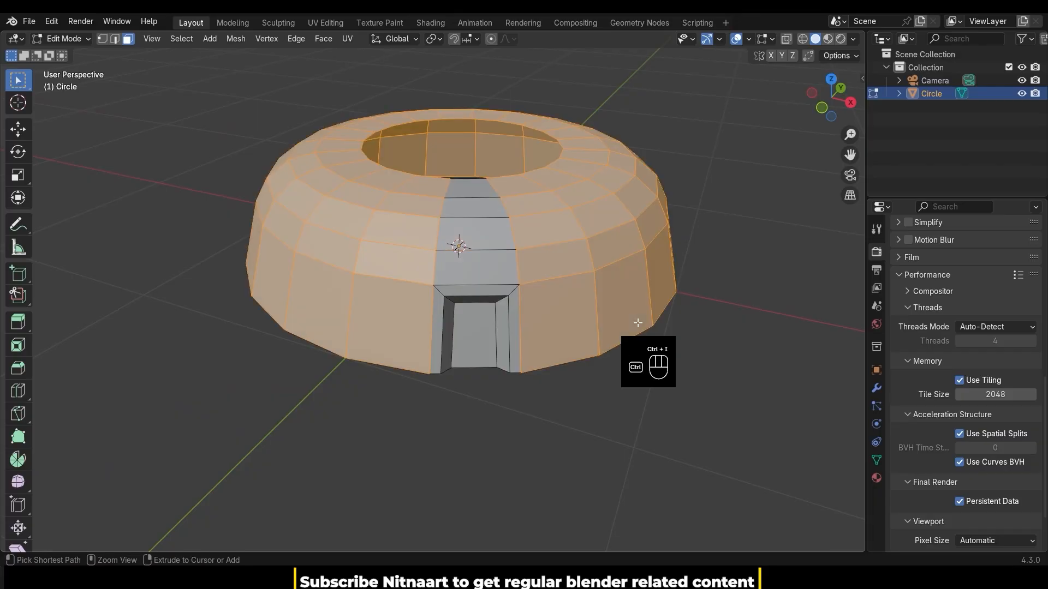
key(x)
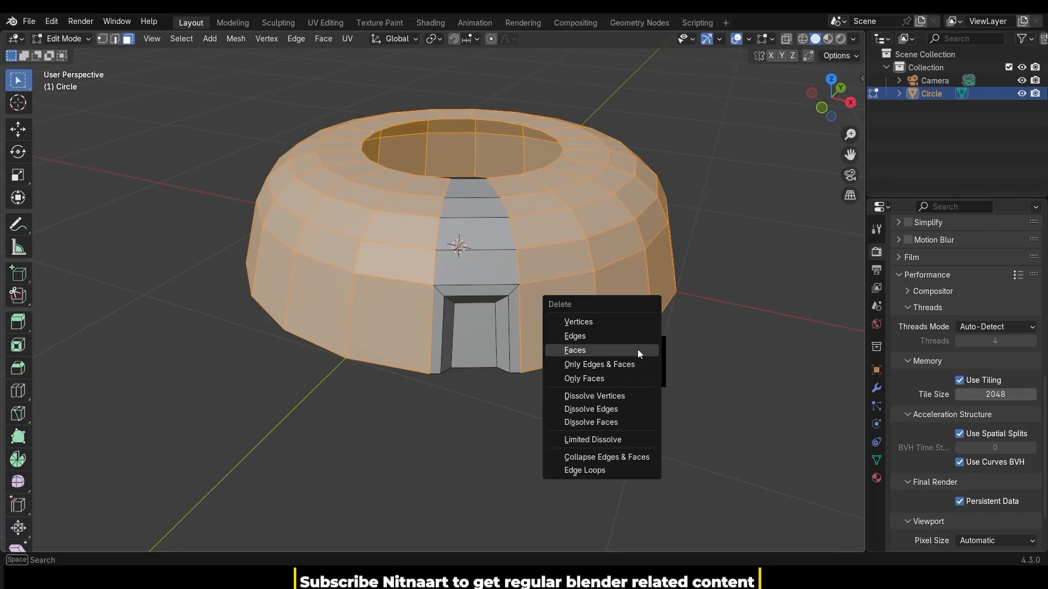
click(638, 349)
Step: Switch to Object Mode in top view and add a Plain Axes empty at the world origin
mouse_move(638, 349)
middle_down()
mouse_move(587, 335)
mouse_move(615, 304)
mouse_move(690, 294)
mouse_move(758, 182)
mouse_move(599, 286)
mouse_move(641, 339)
middle_up()
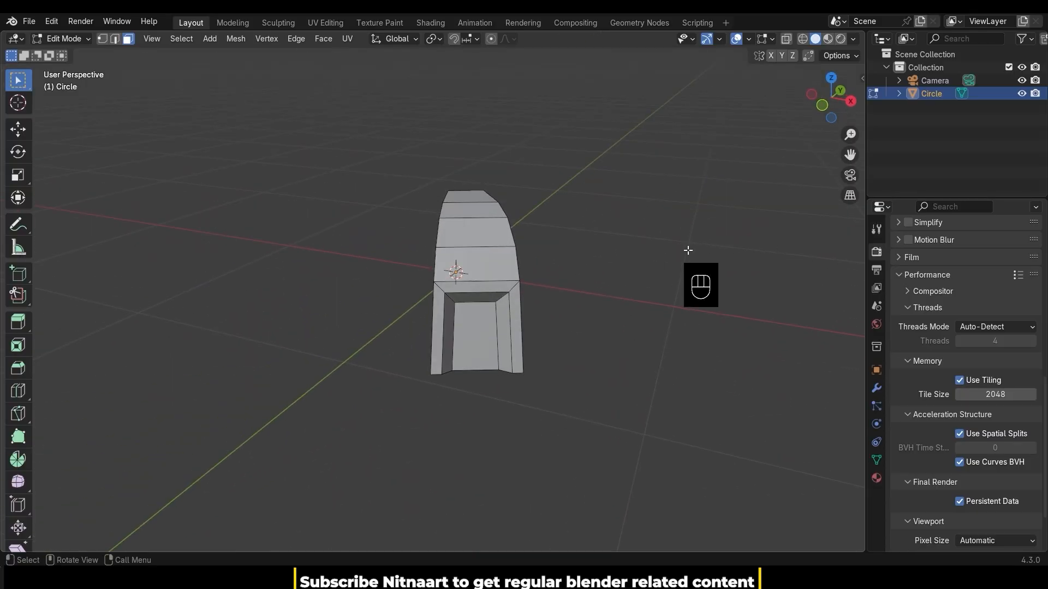
key(KP_7)
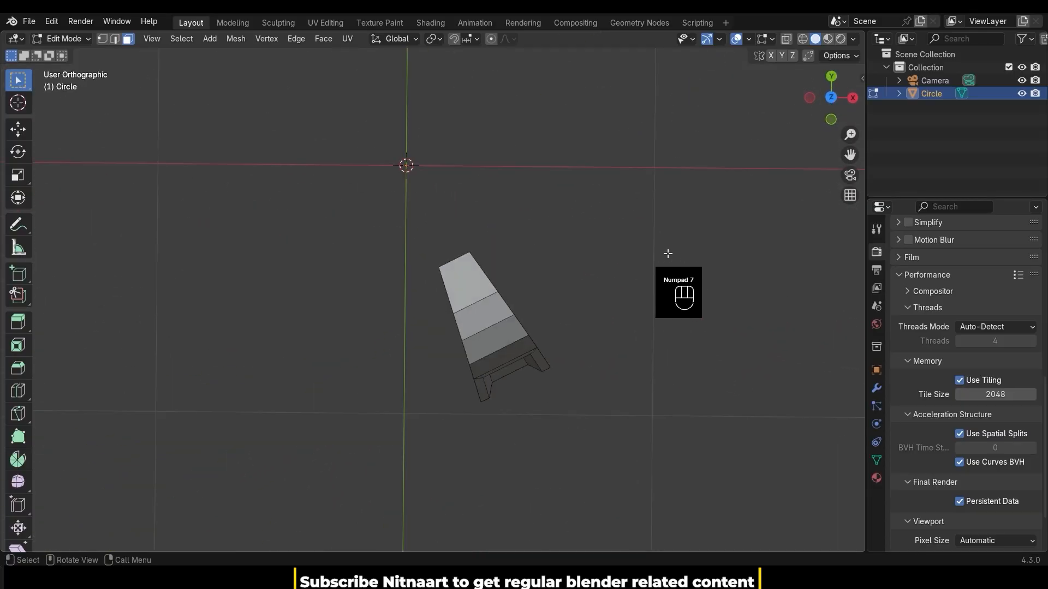
key(shift+a)
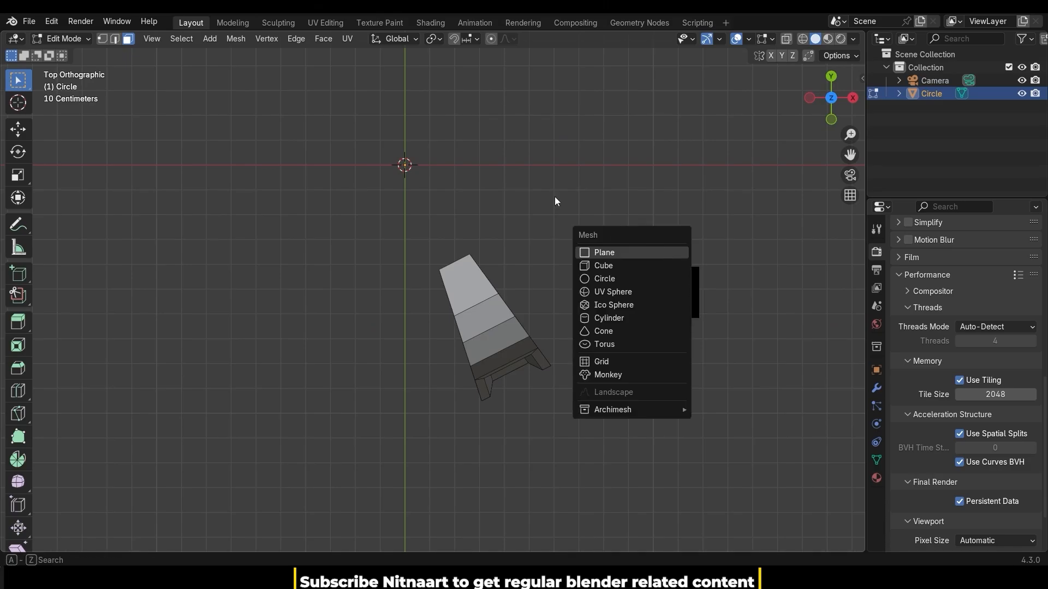
key(Tab)
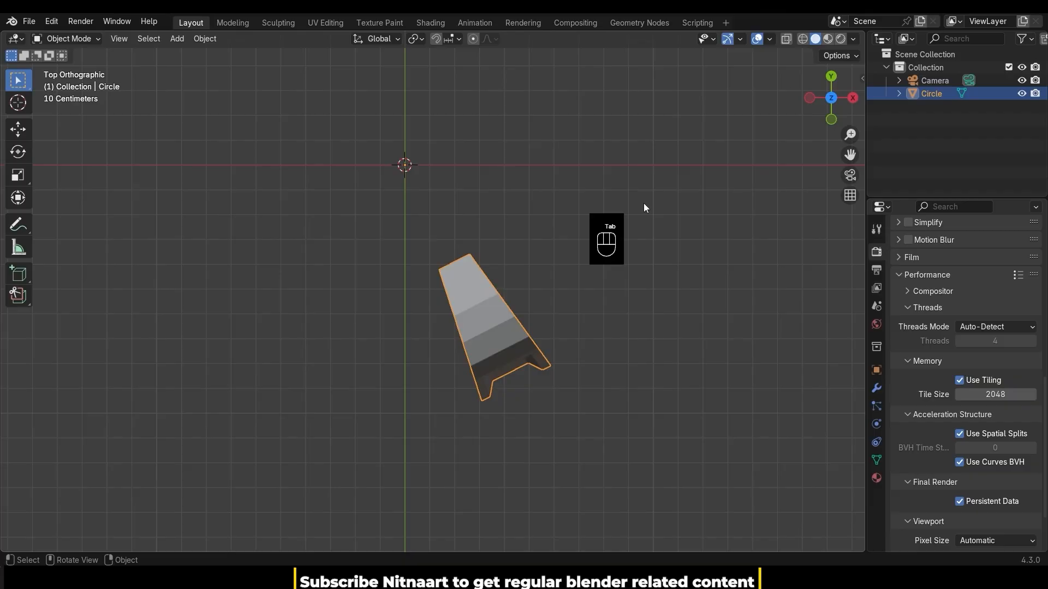
key(shift+a)
mouse_move(635, 329)
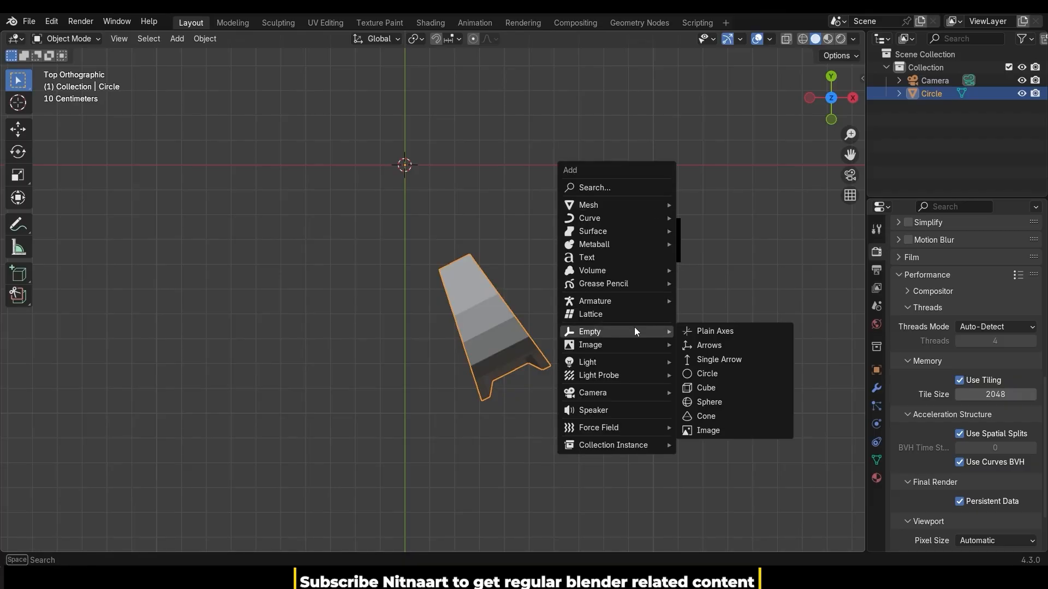
click(726, 331)
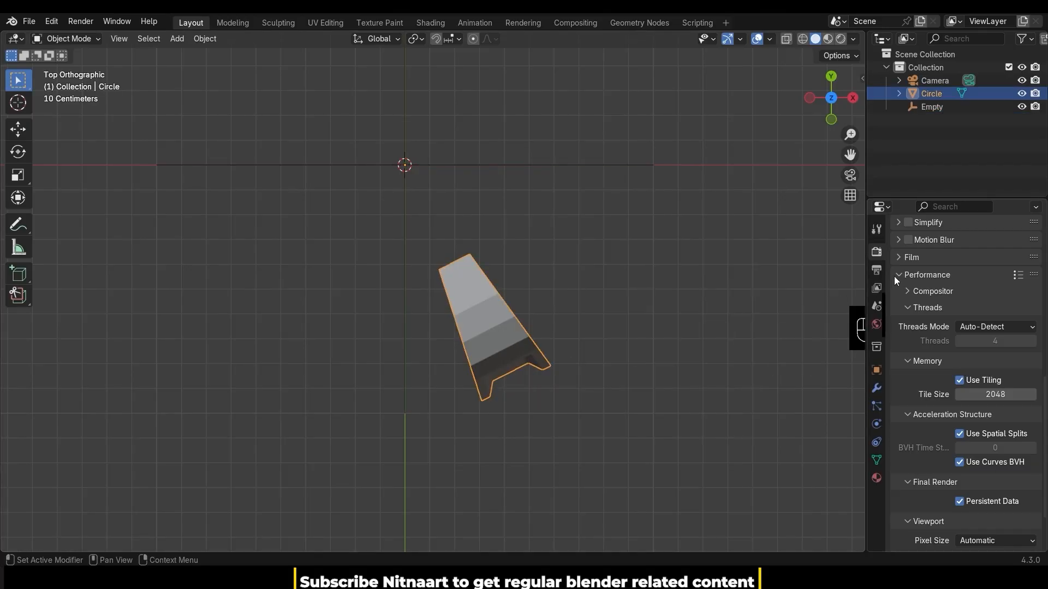
Step: Add an Array modifier to the Circle wedge and set its count to 20
click(876, 389)
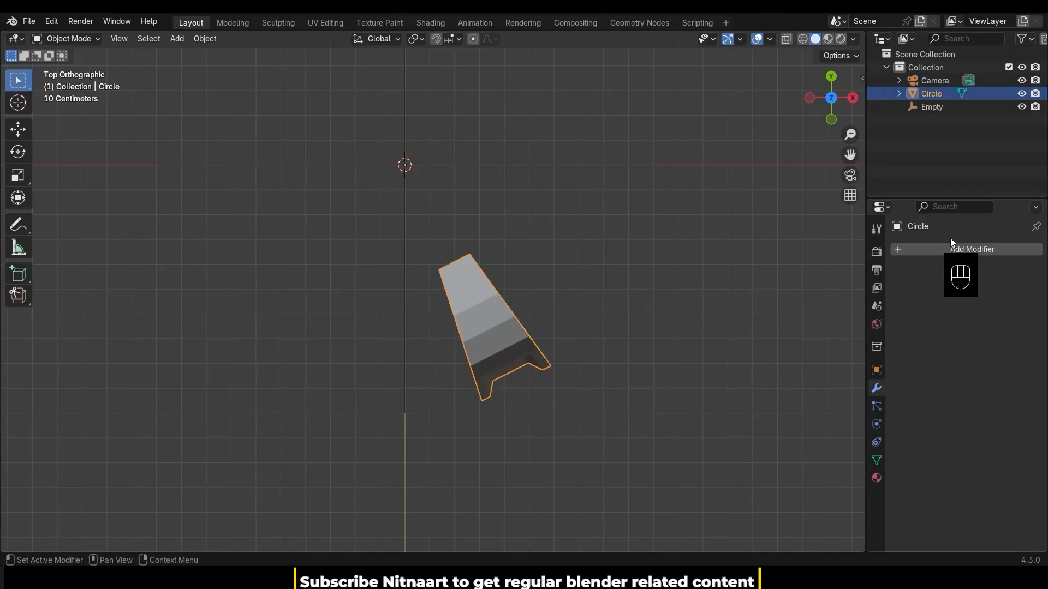
click(949, 244)
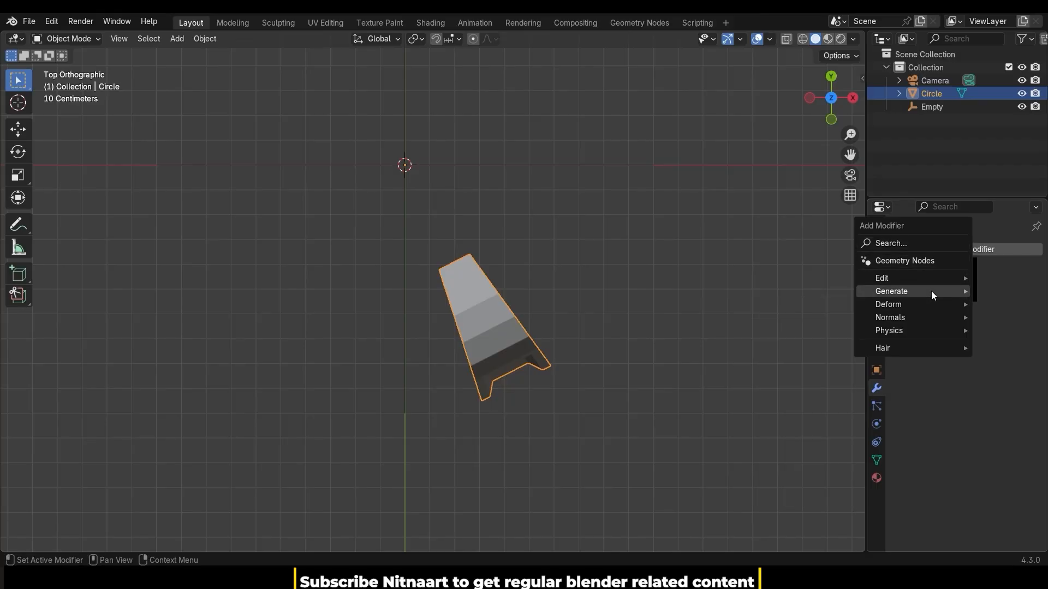
mouse_move(912, 291)
click(787, 292)
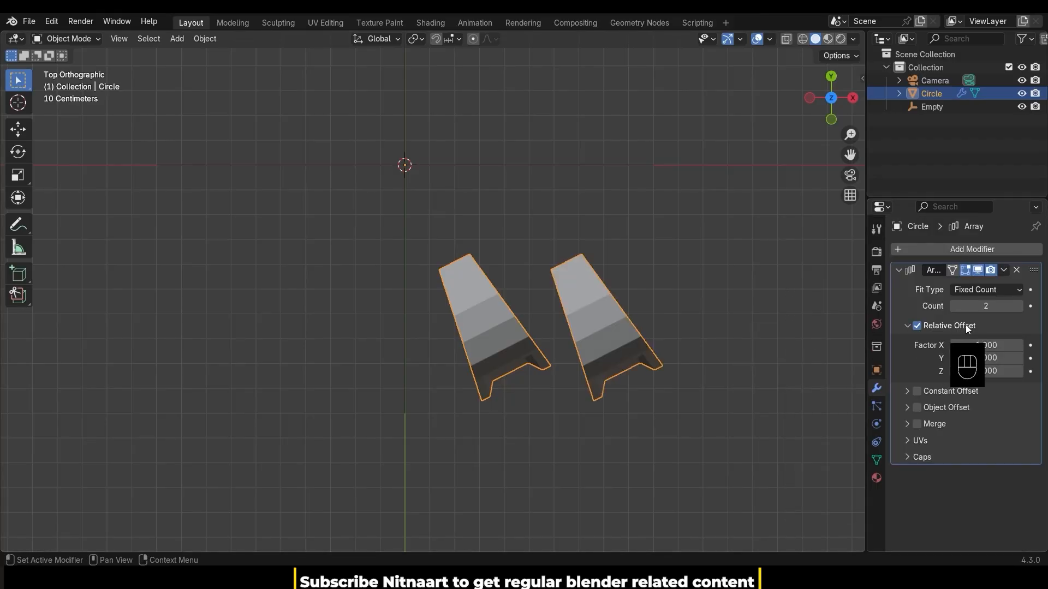
click(987, 307)
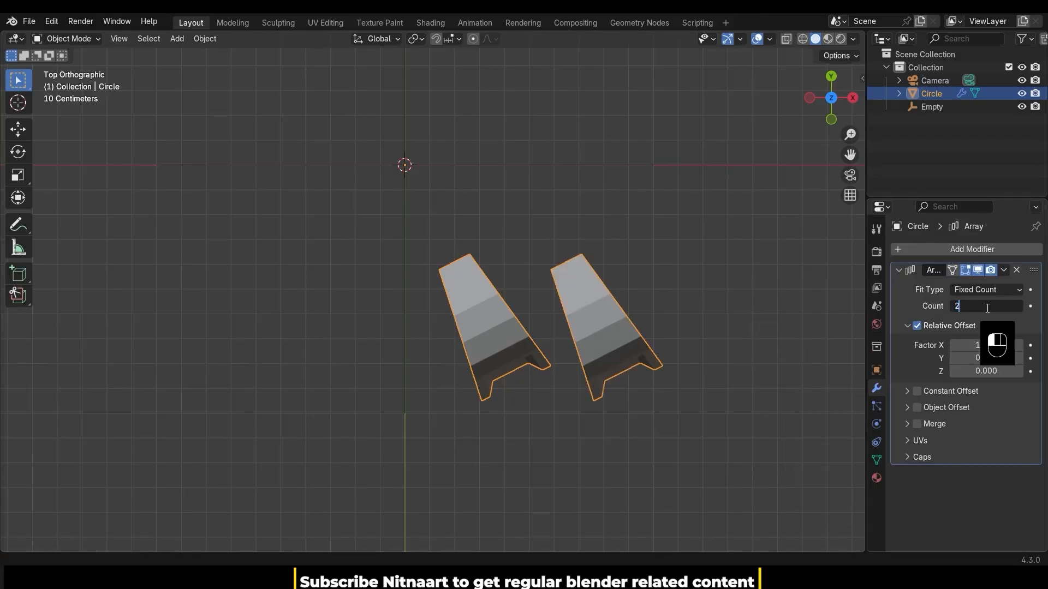
text(20)
key(Return)
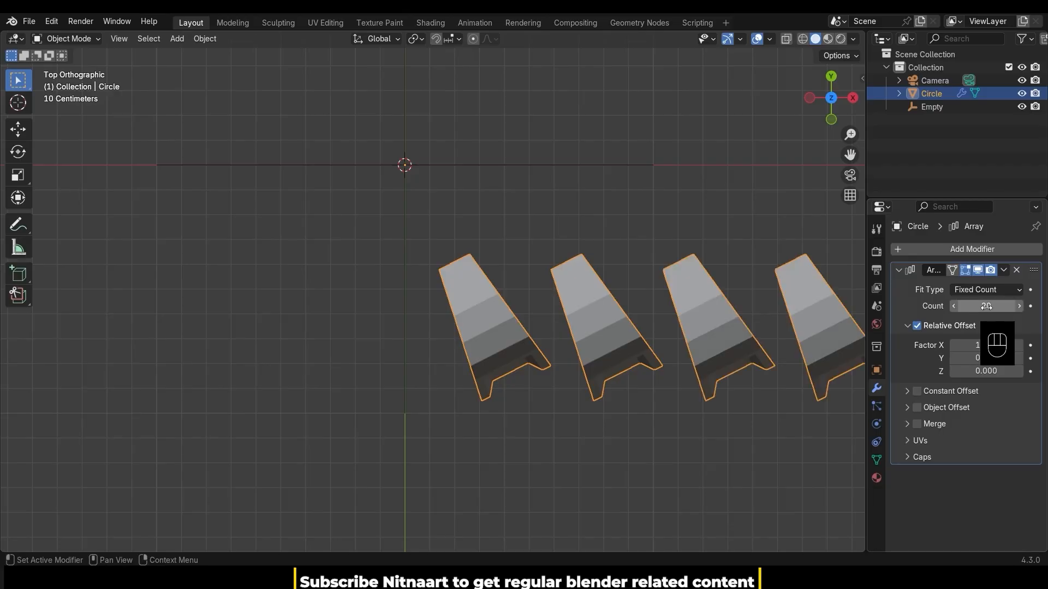
Step: Turn off the array's Relative Offset and enable Object Offset with Empty as the offset object
click(916, 327)
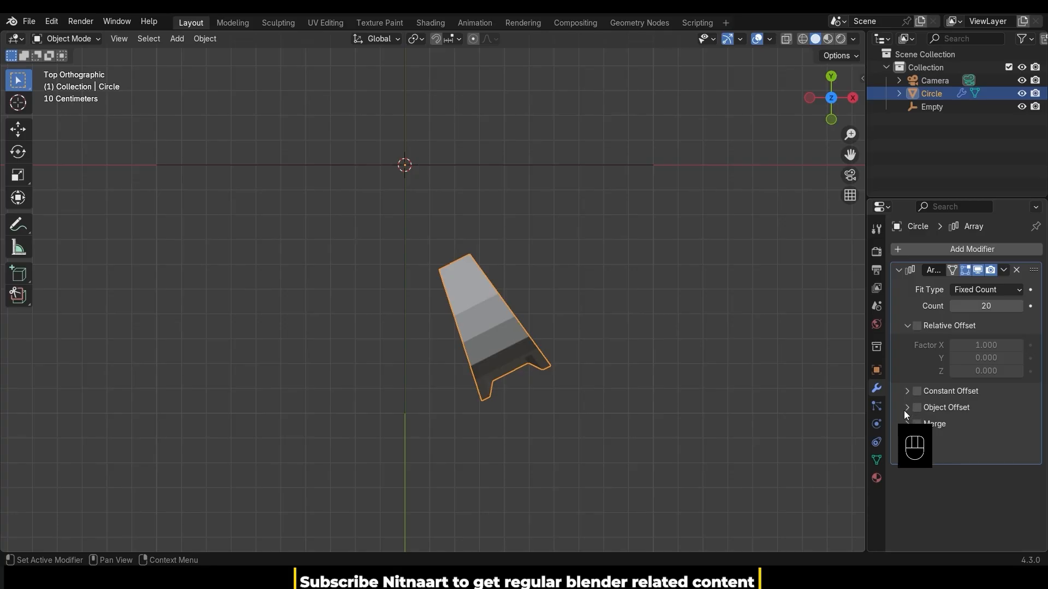
click(917, 407)
click(906, 407)
click(977, 427)
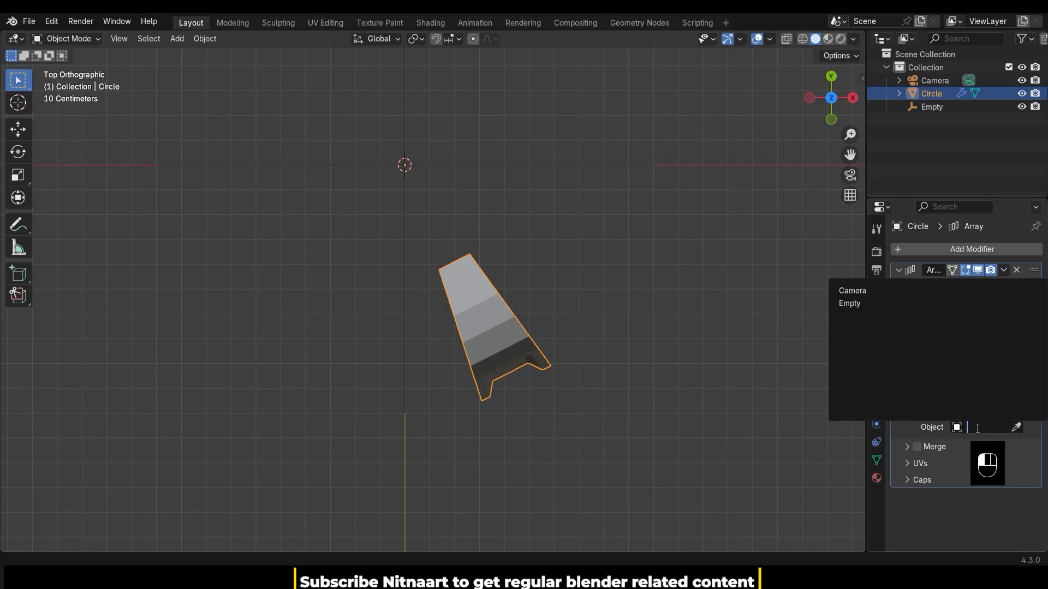
click(940, 304)
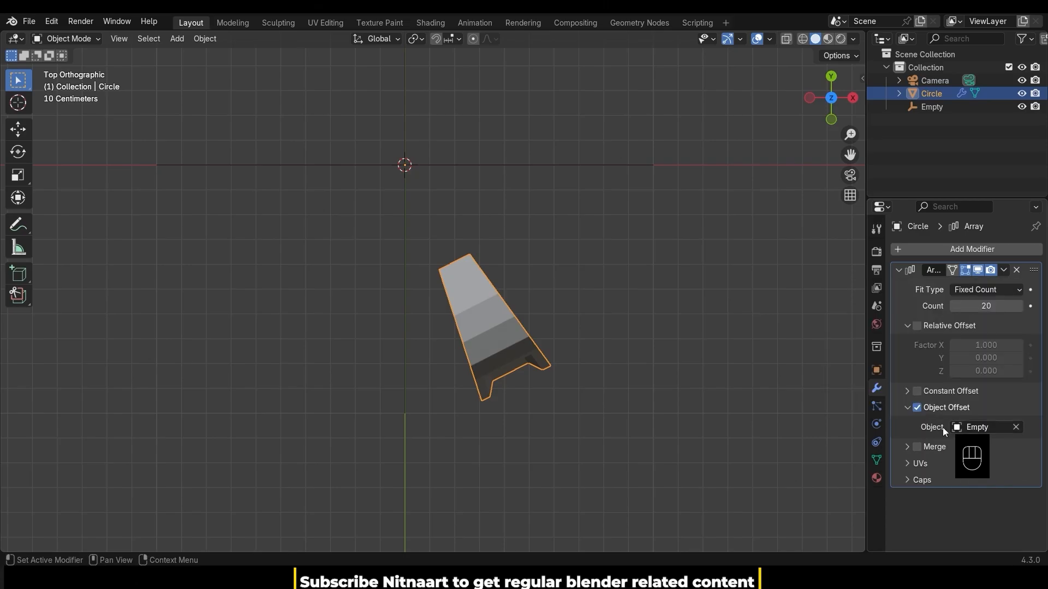
Step: Enable Merge on the array, including merging of the first and last copies
click(915, 446)
click(907, 447)
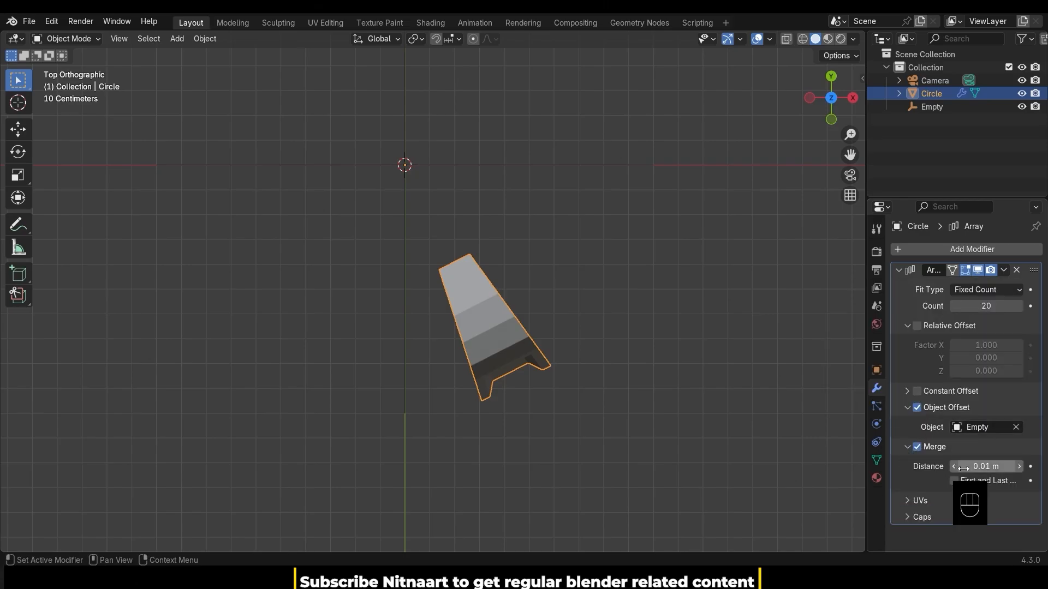
click(954, 483)
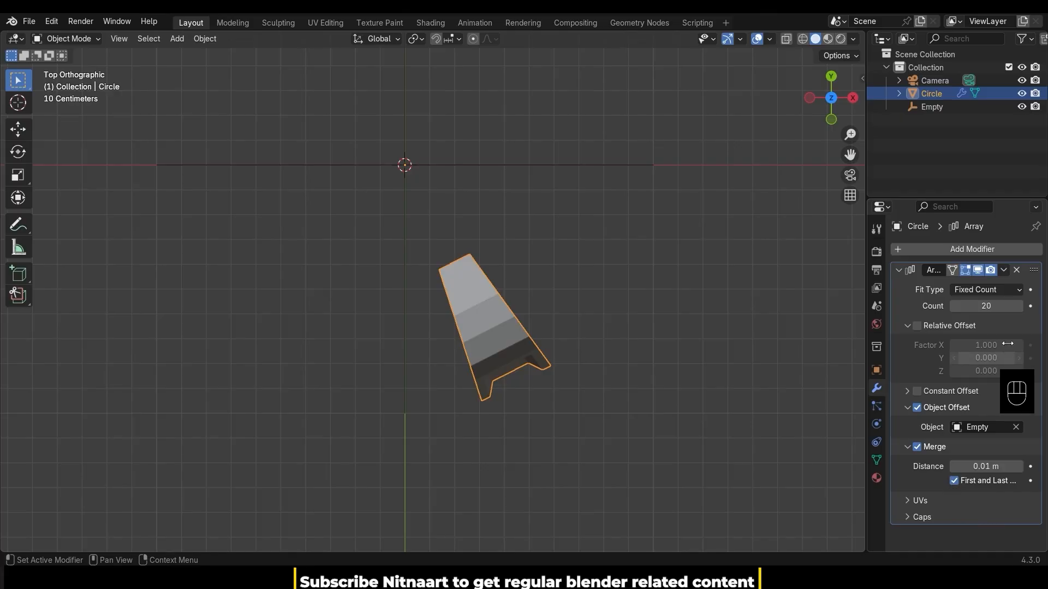
Step: Add a Subdivision Surface modifier to the wedge after the array
click(985, 249)
mouse_move(981, 250)
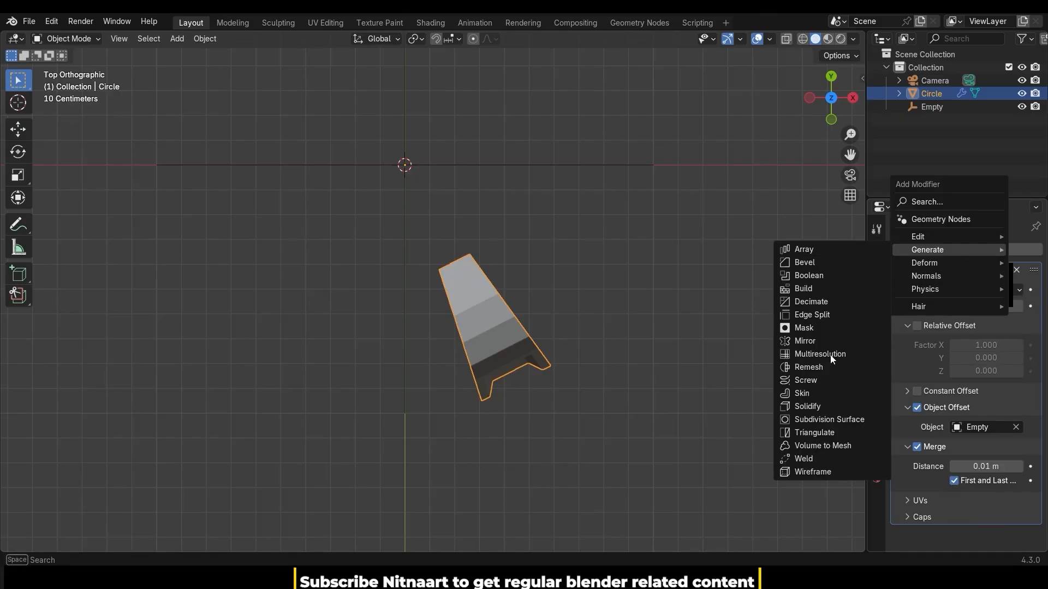
click(835, 420)
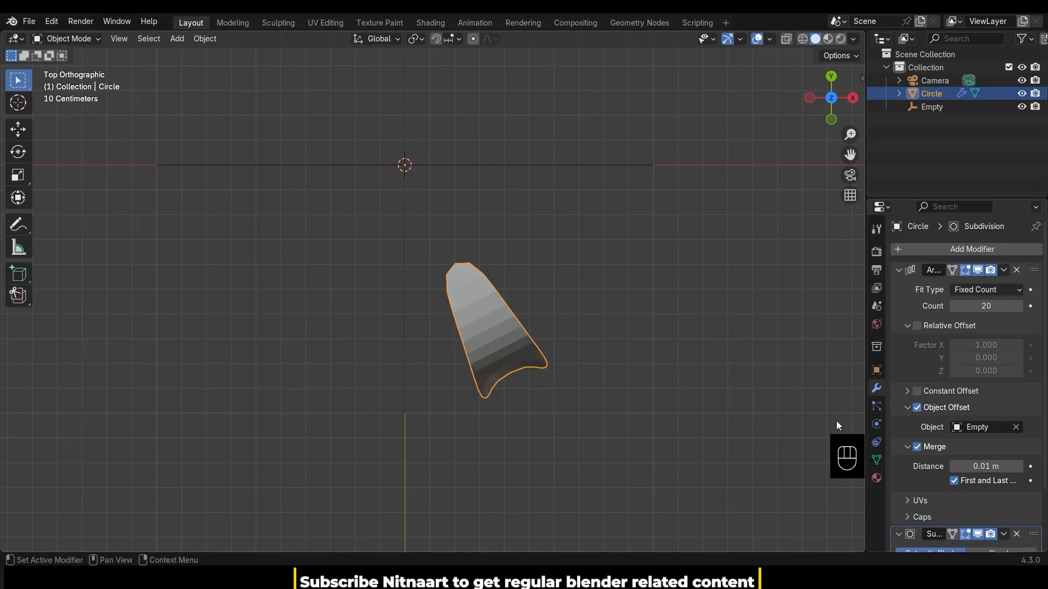
Step: Set the Subdivision modifier's viewport and render levels both to 4
click(899, 270)
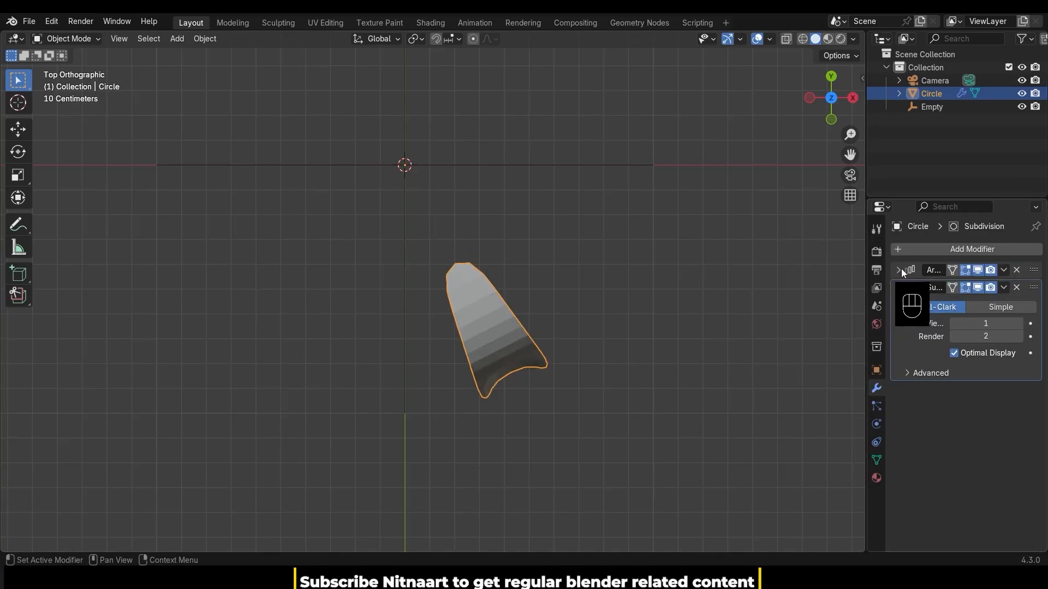
click(982, 325)
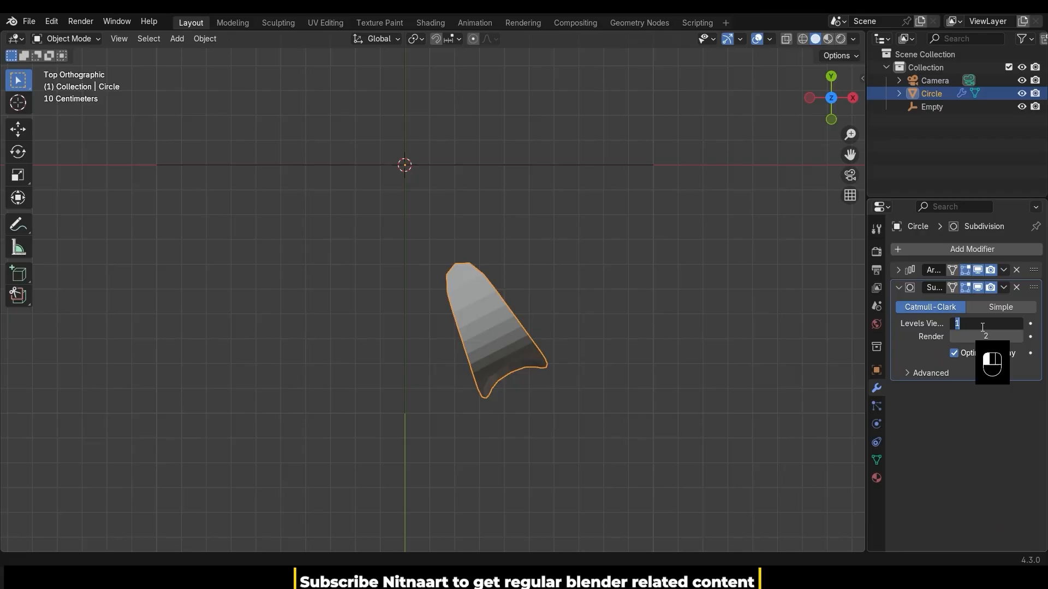
key(Return)
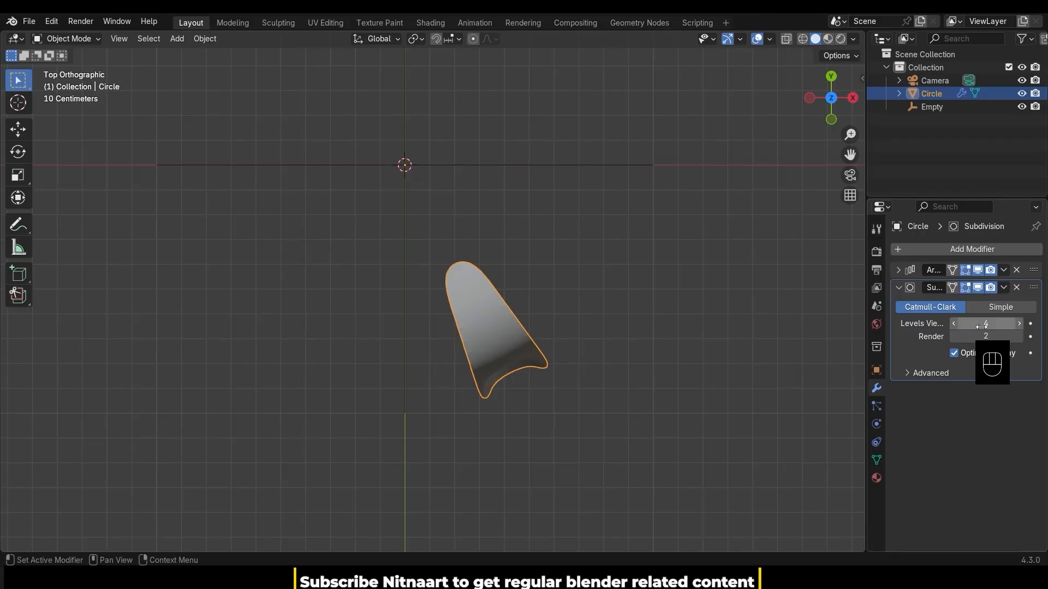
click(984, 336)
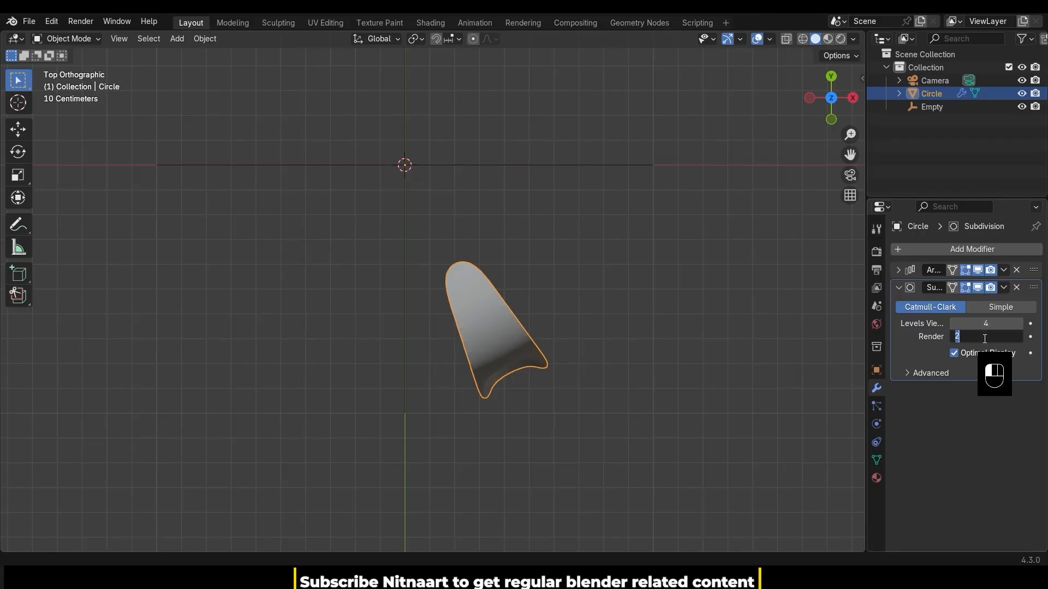
key(Return)
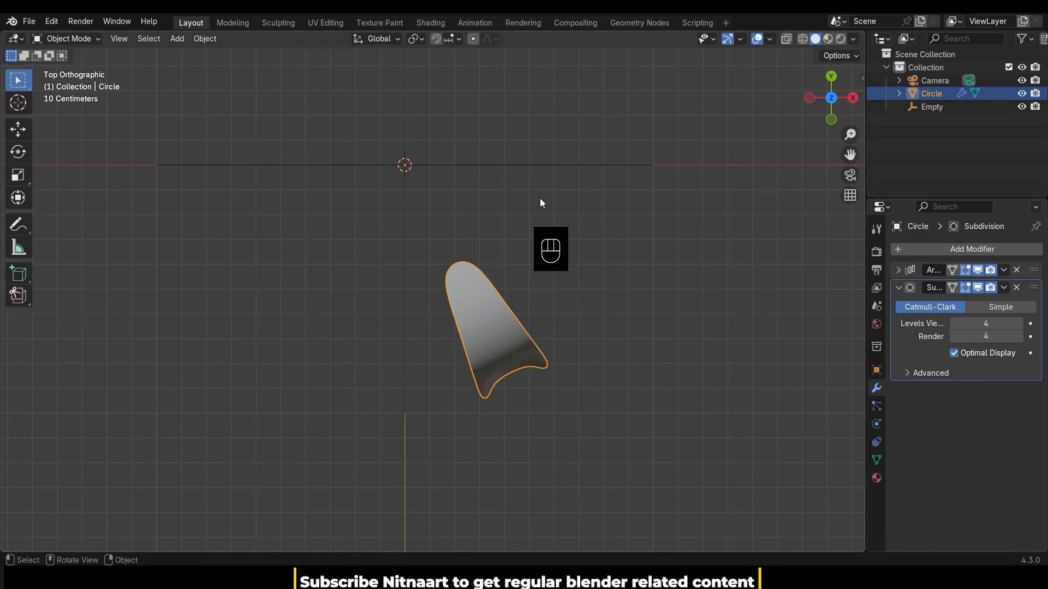
Step: Rotate the Empty 18° about Z so the arrayed wedges form a full ring
click(542, 166)
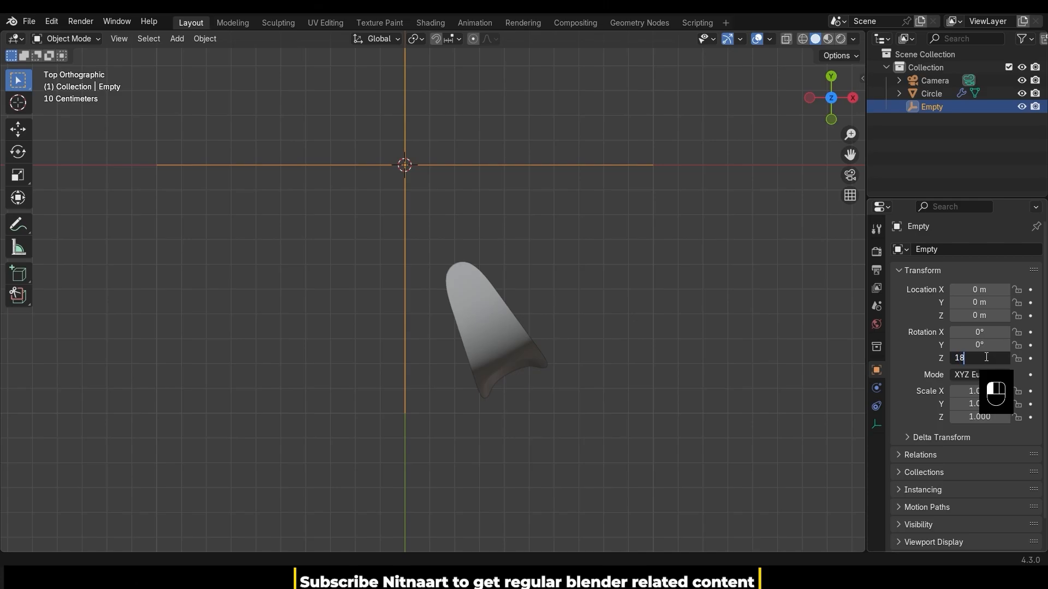
key(Return)
middle_drag(746, 373, 593, 293)
scroll(690, 311, down, 5)
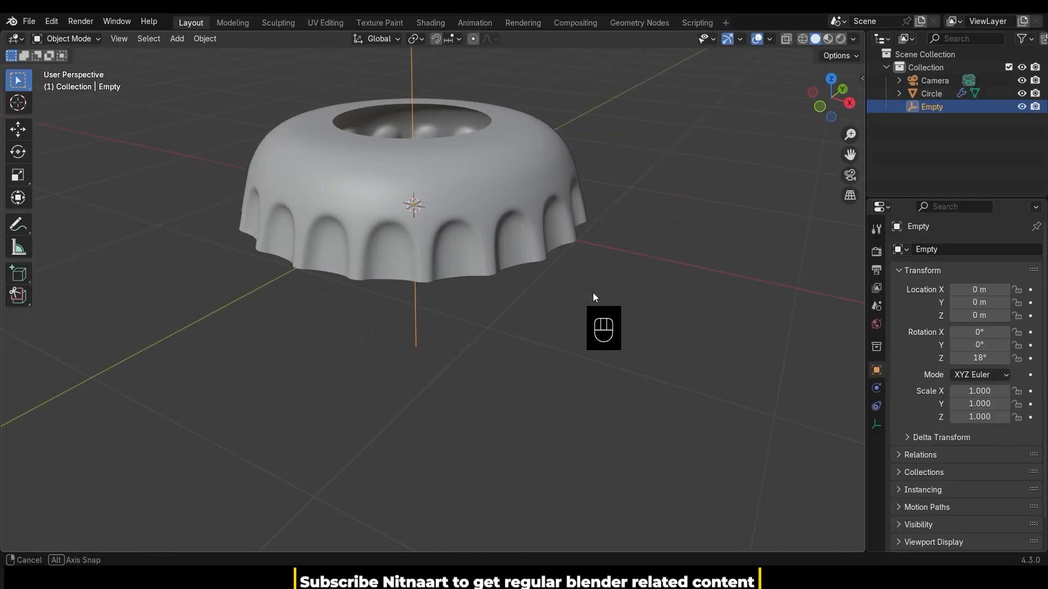
scroll(592, 292, up, 1)
middle_drag(513, 161, 555, 282)
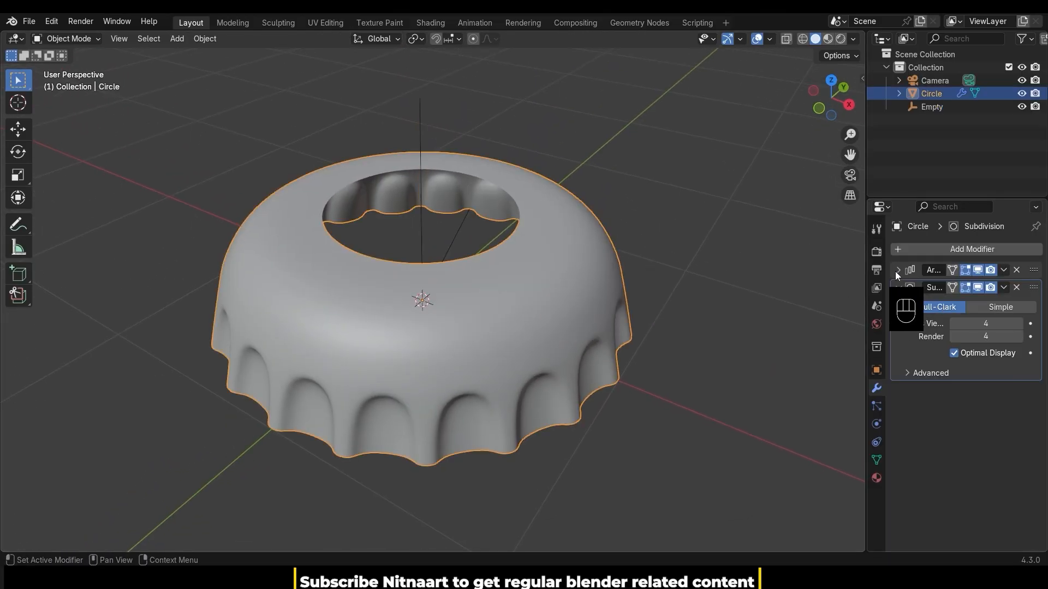
Step: Apply the Array modifier on the Circle object, keeping the Subdivision modifier live
click(897, 272)
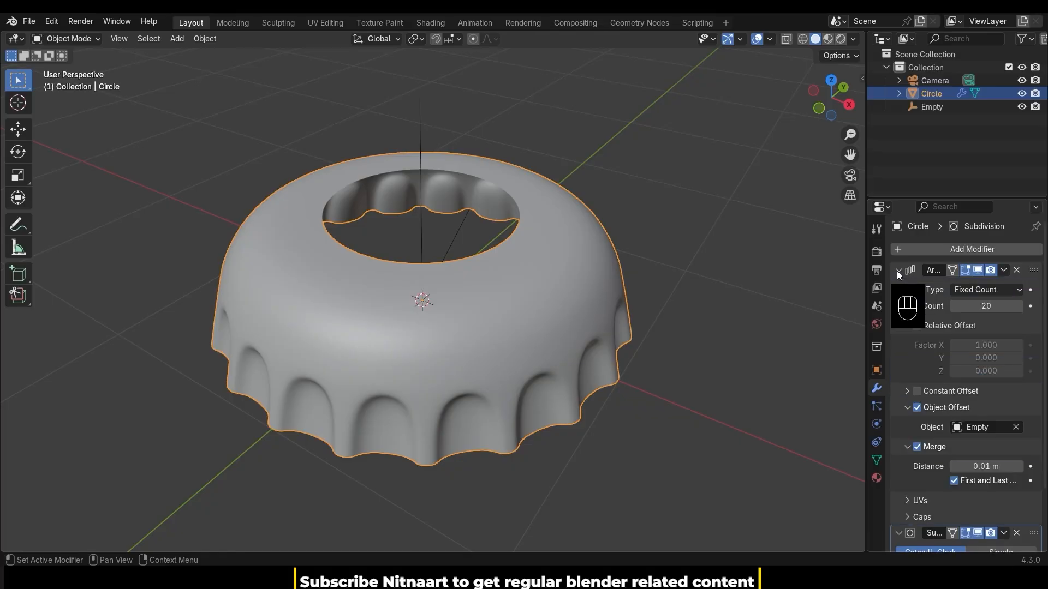
click(1007, 272)
click(980, 283)
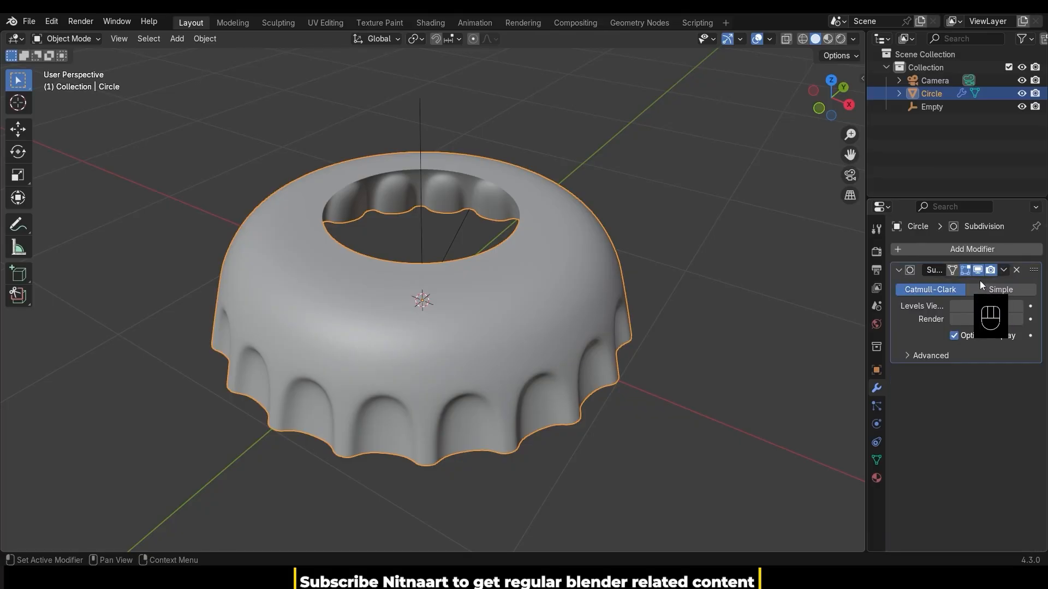
Step: Delete the Empty at the centre of the ring
click(423, 228)
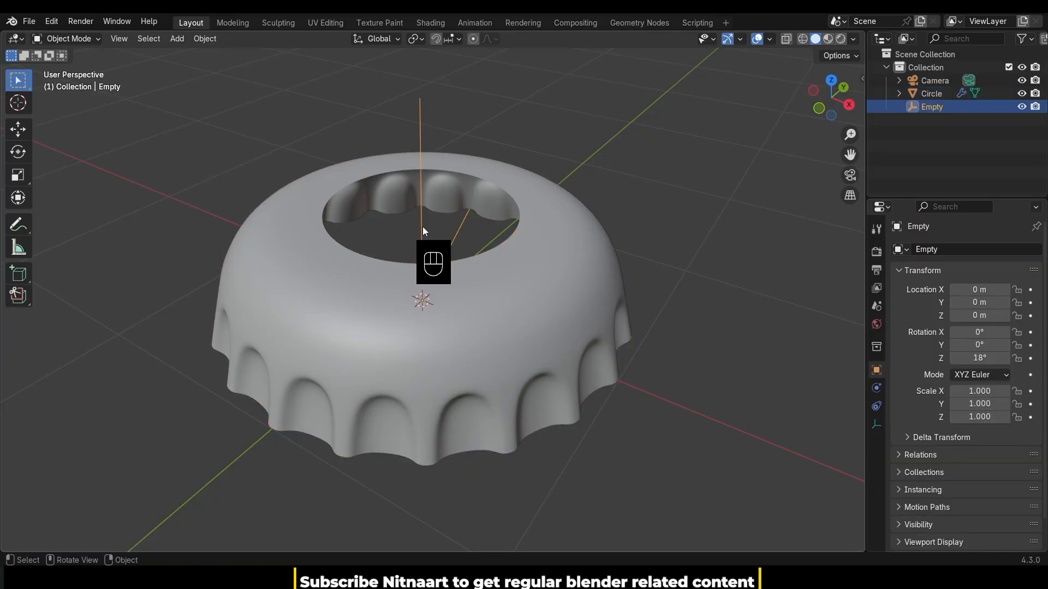
key(x)
click(422, 227)
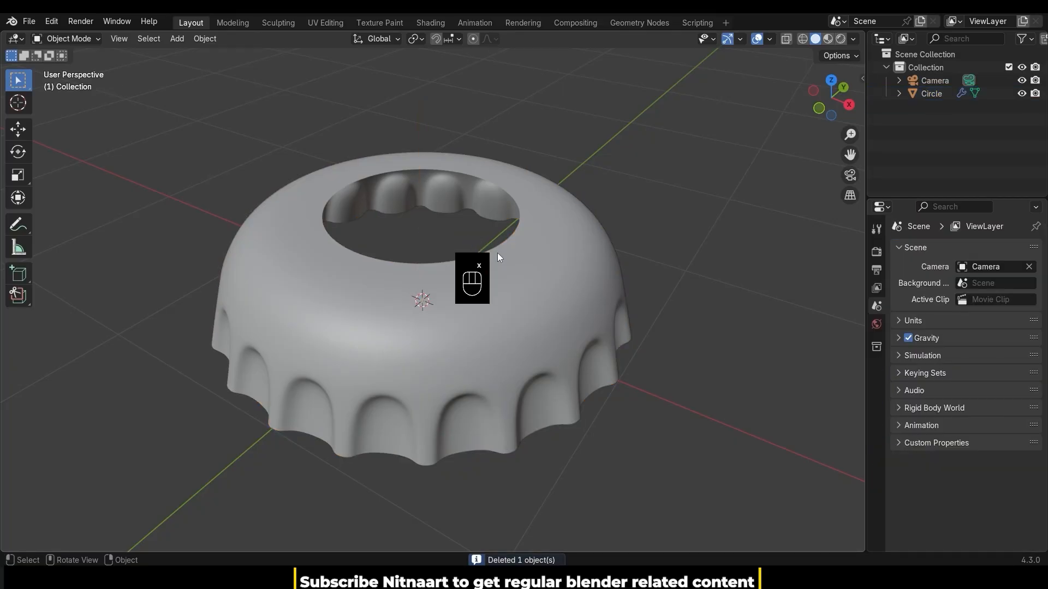
Step: Close the round opening on top of the Circle mesh by grid filling its edge loop
middle_drag(497, 254, 556, 282)
click(558, 282)
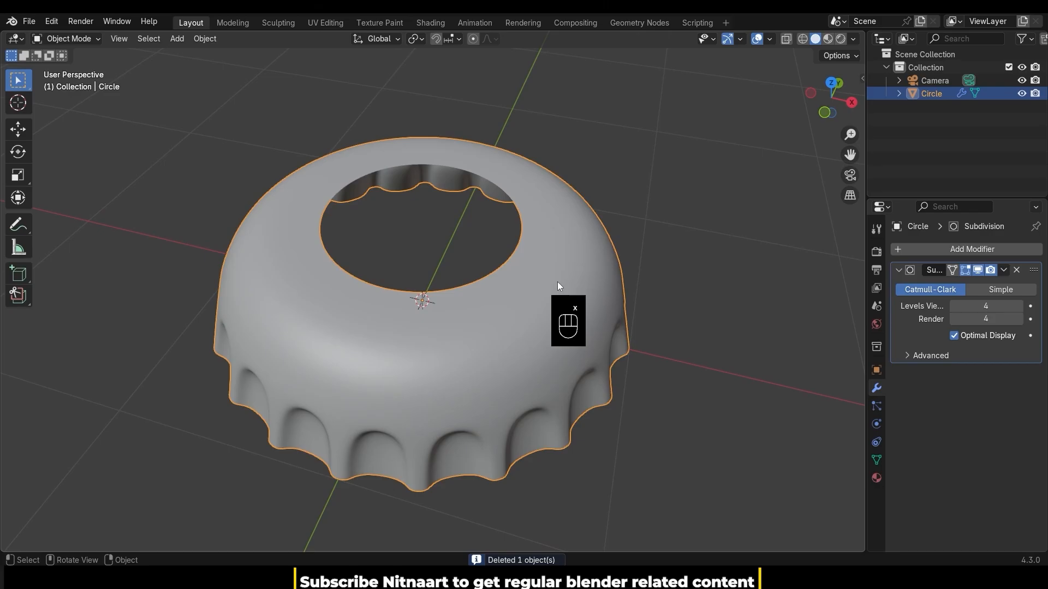
key(Tab)
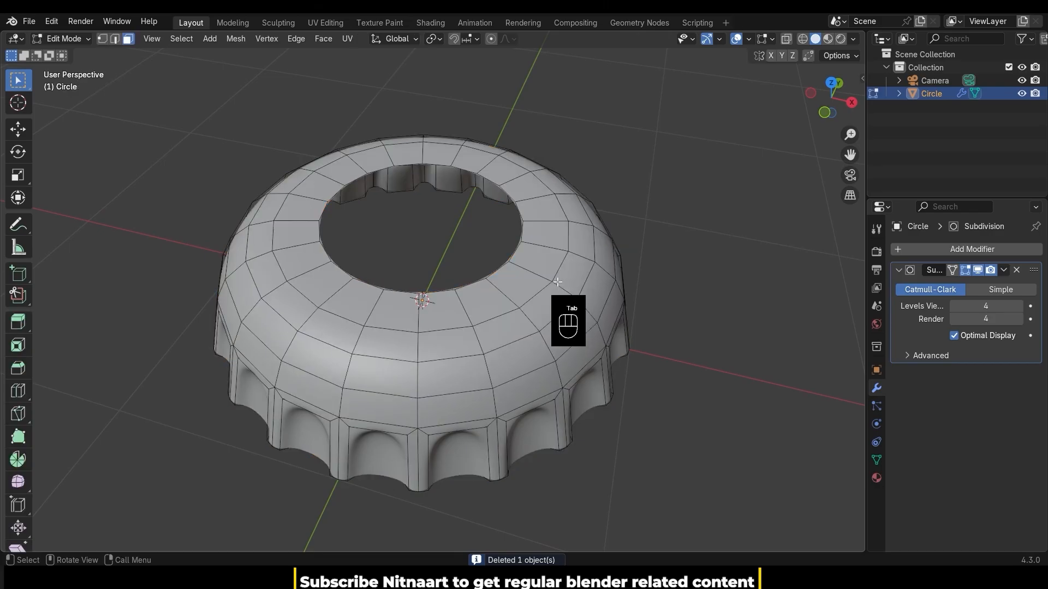
click(103, 41)
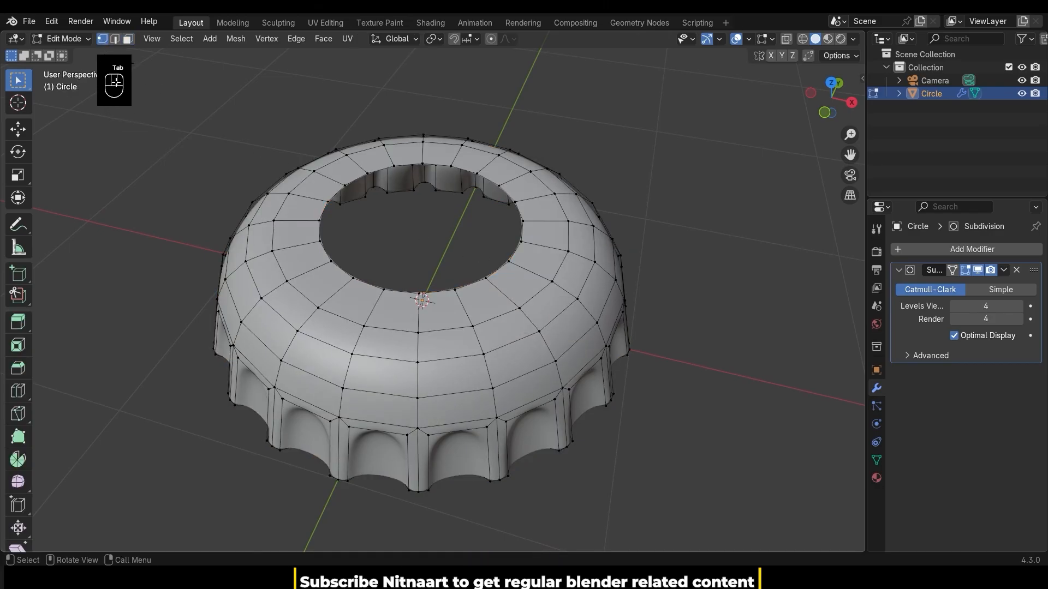
alt+click(513, 256)
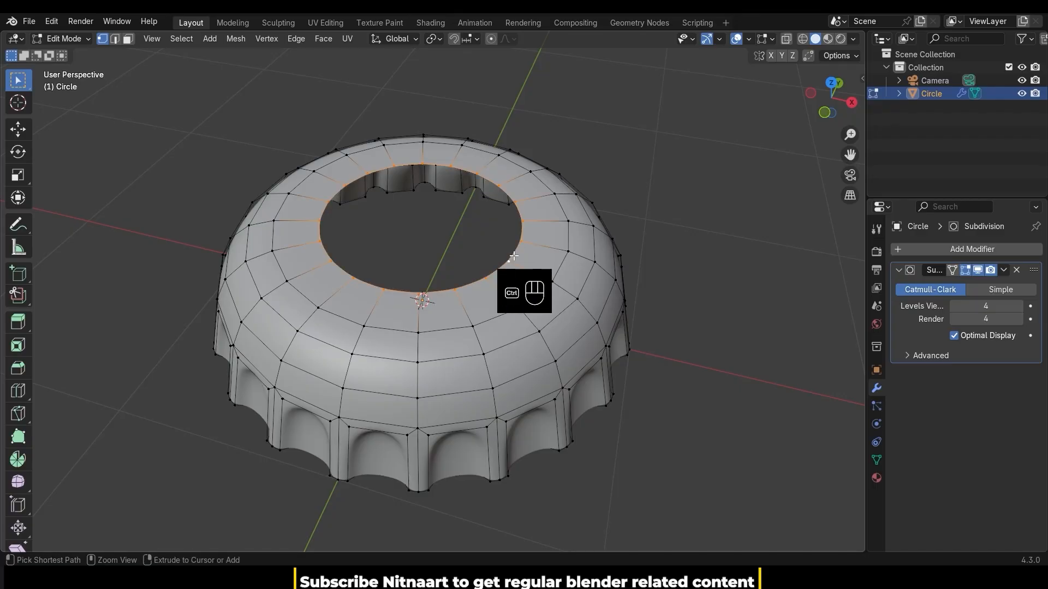
key(ctrl+f)
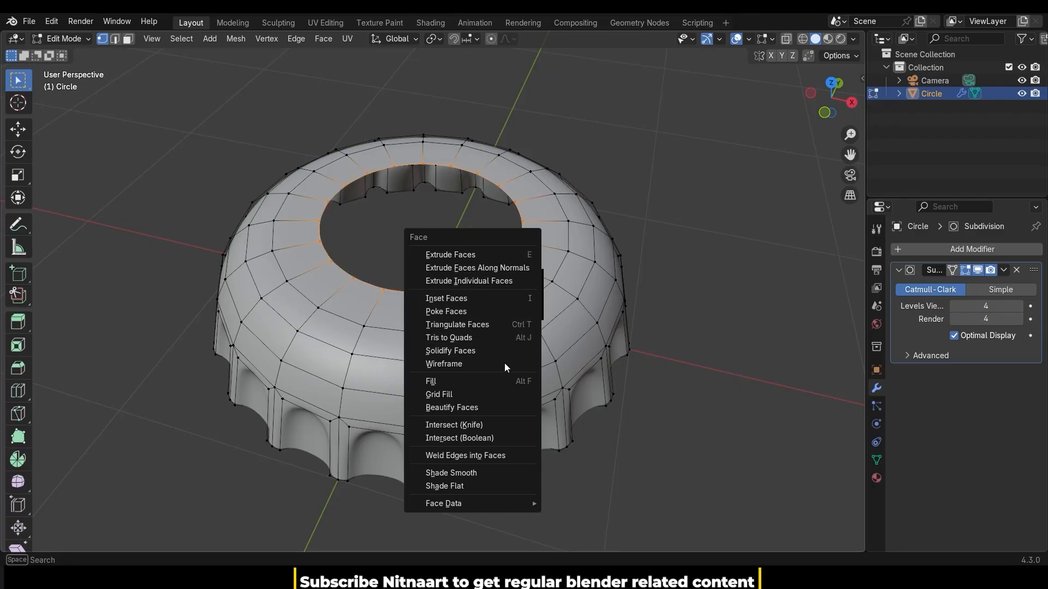
click(505, 393)
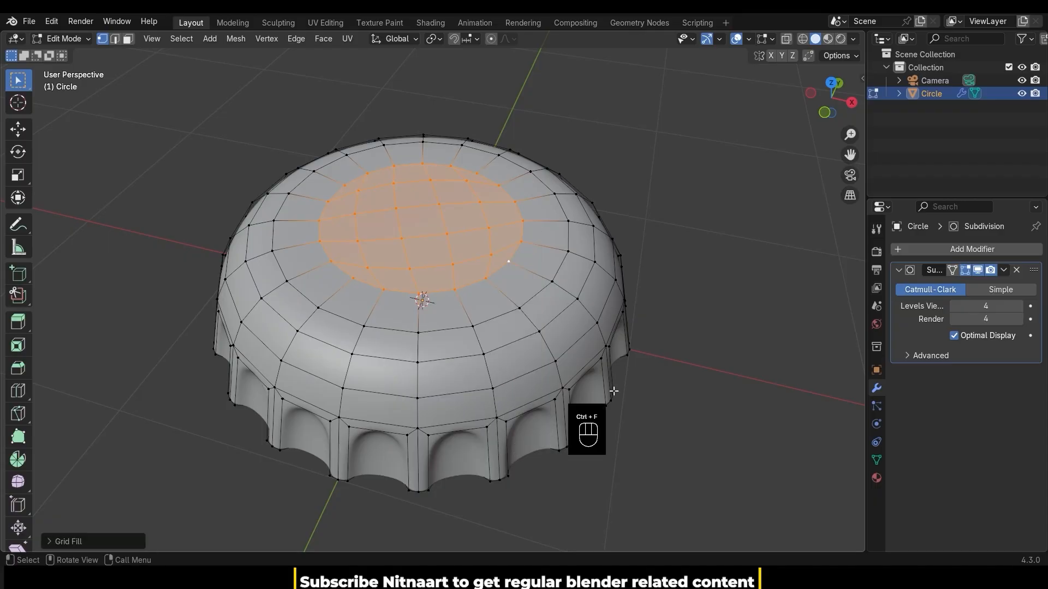
Step: Add a loop cut around the fluted skirt, slide it close to the lower rim, and return to Object Mode
middle_drag(696, 391, 715, 365)
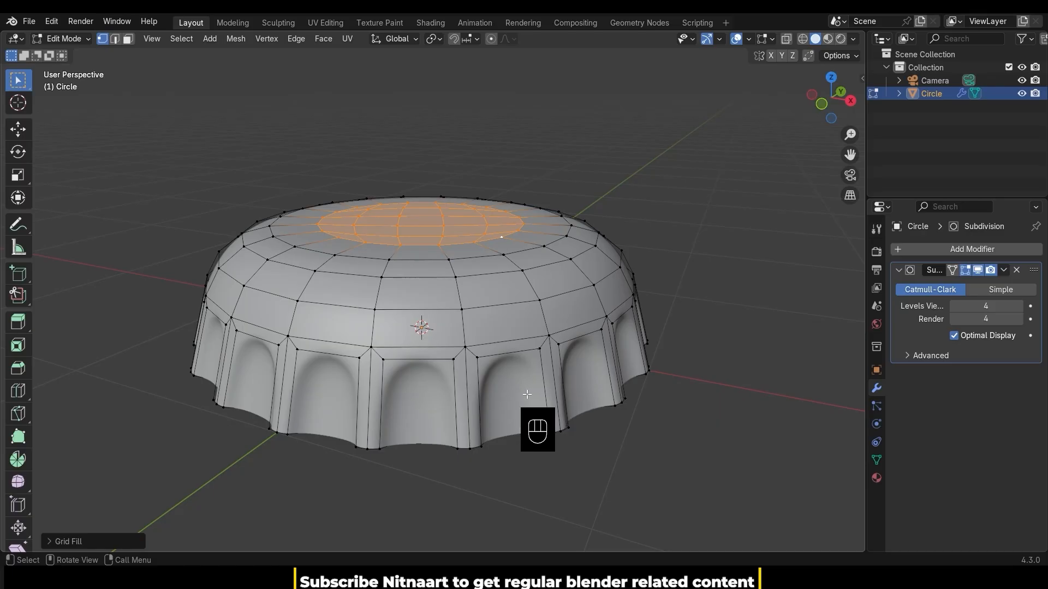
click(553, 399)
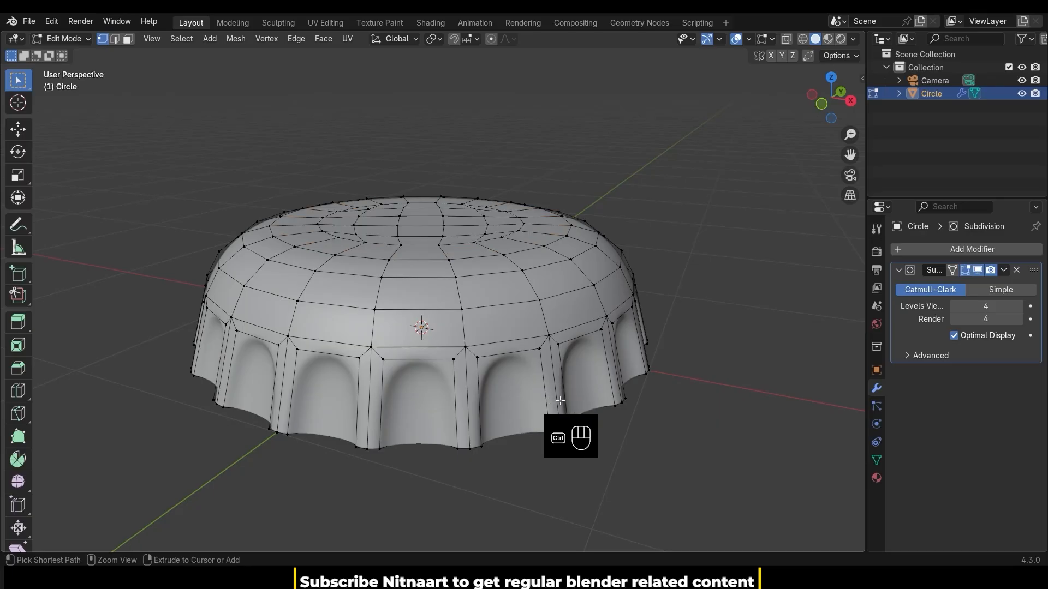
key(ctrl+r)
click(560, 401)
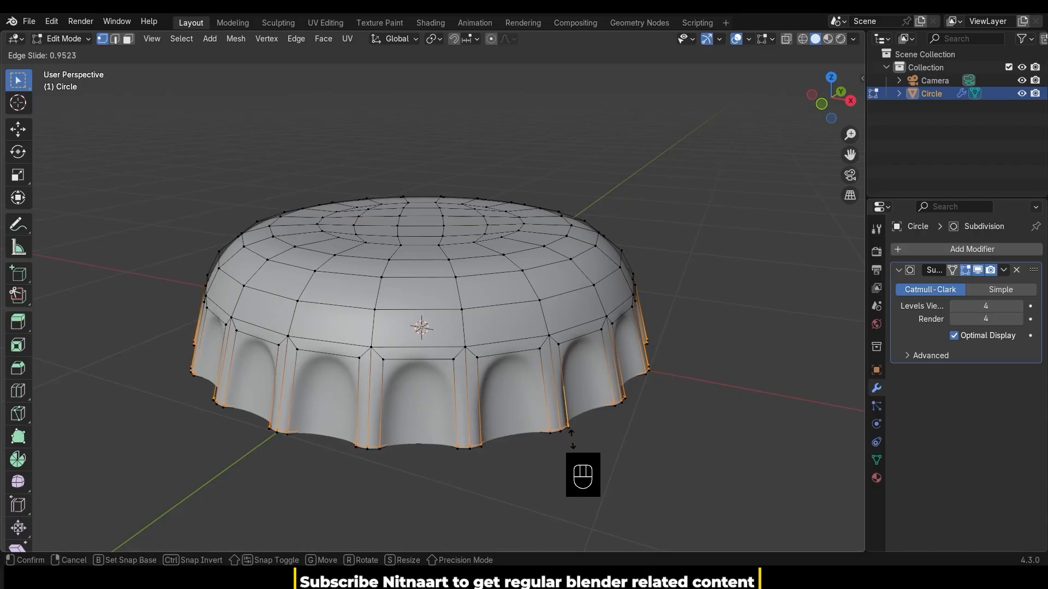
click(570, 437)
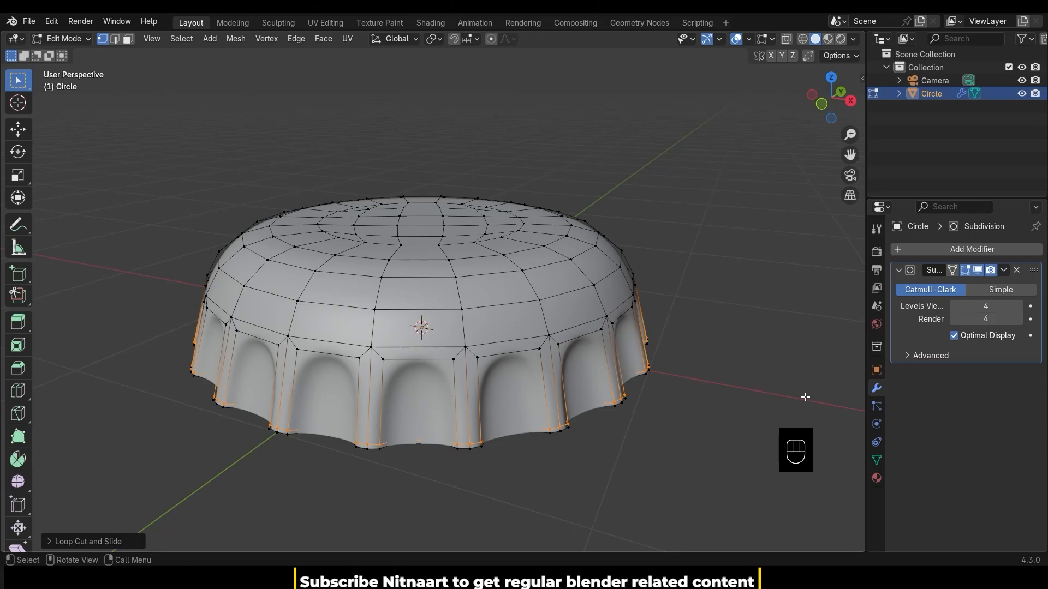
key(Tab)
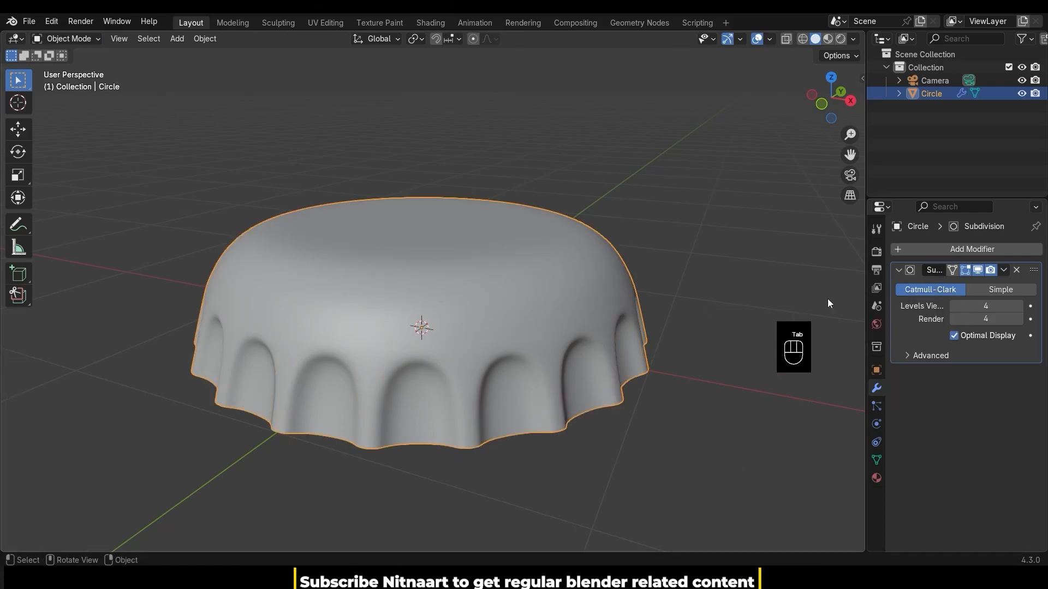
Step: Add a Solidify modifier to the Circle object after the subdivision and set its offset to 1
click(964, 249)
mouse_move(961, 250)
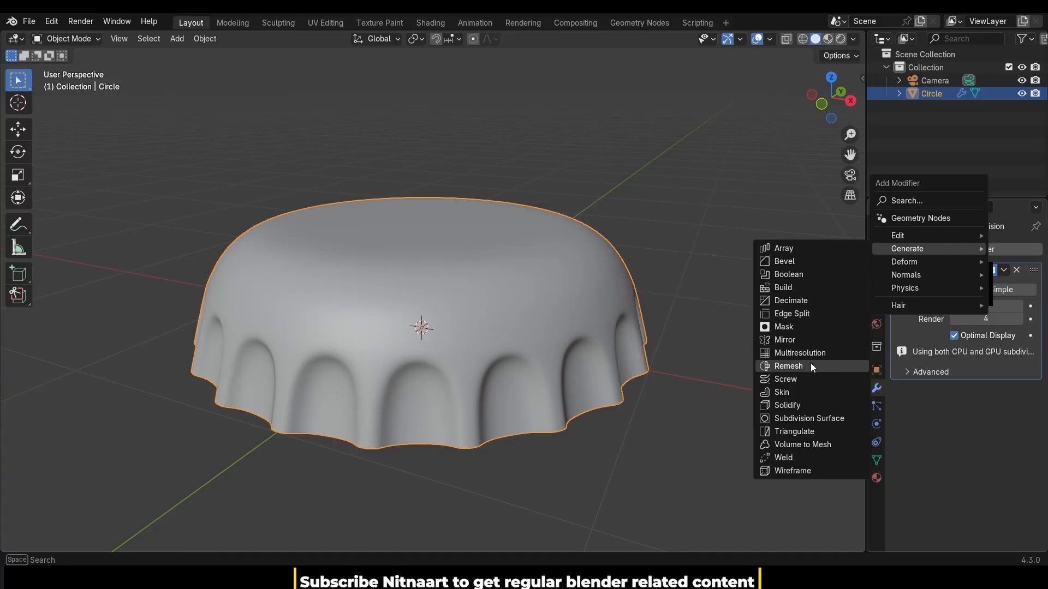
click(827, 408)
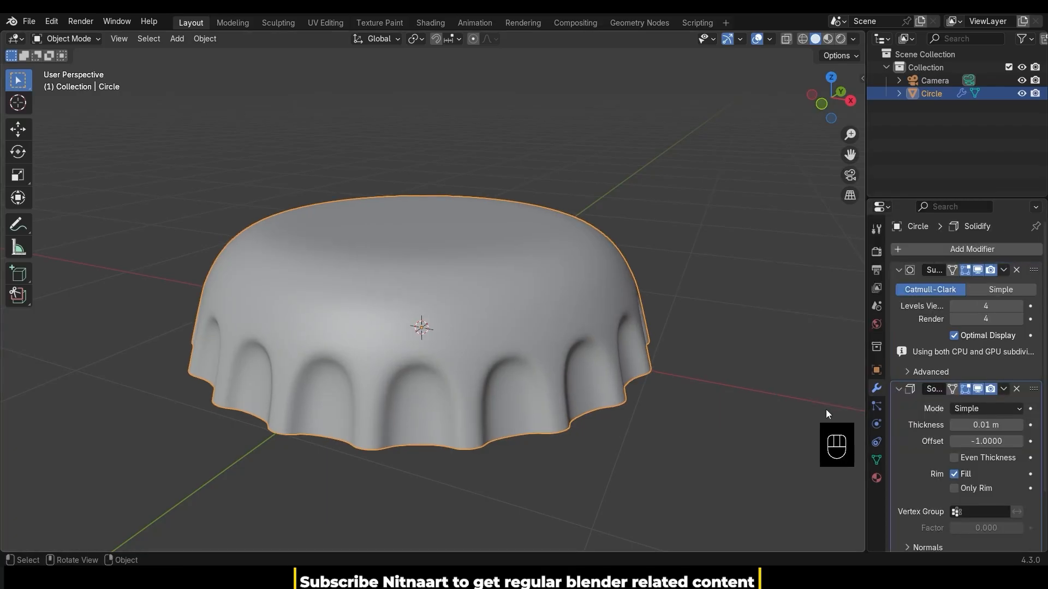
click(899, 271)
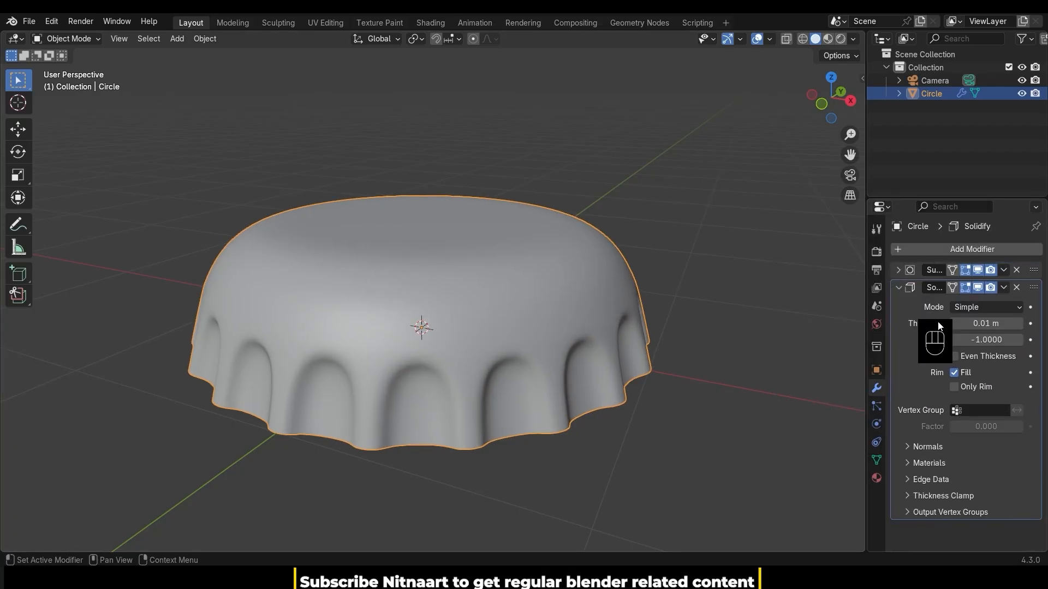
click(988, 341)
text(1)
key(Return)
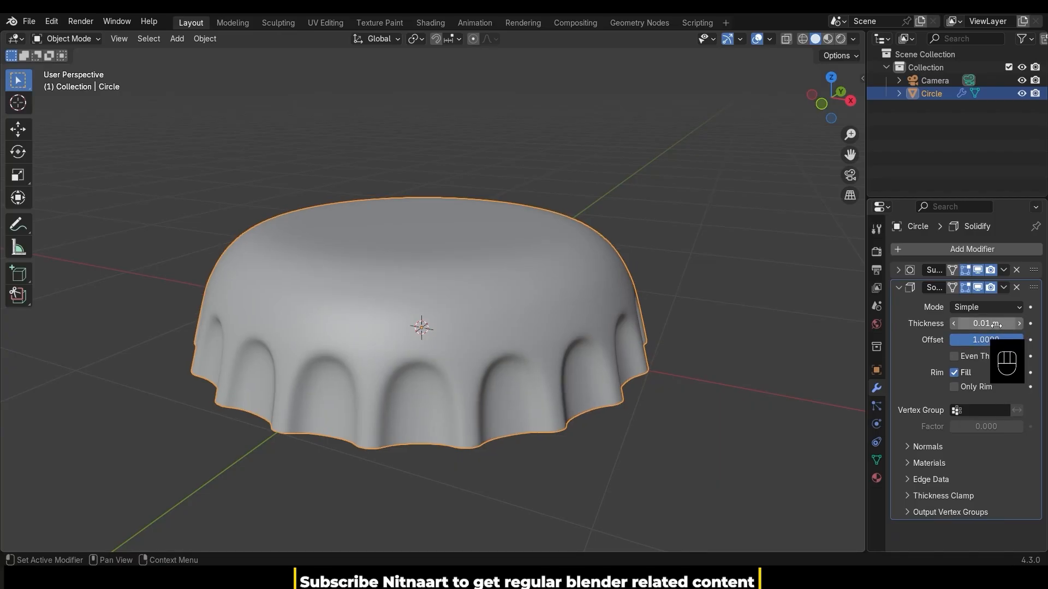
Step: Set the Solidify thickness to 0.2 m and check the cap's underside
click(997, 324)
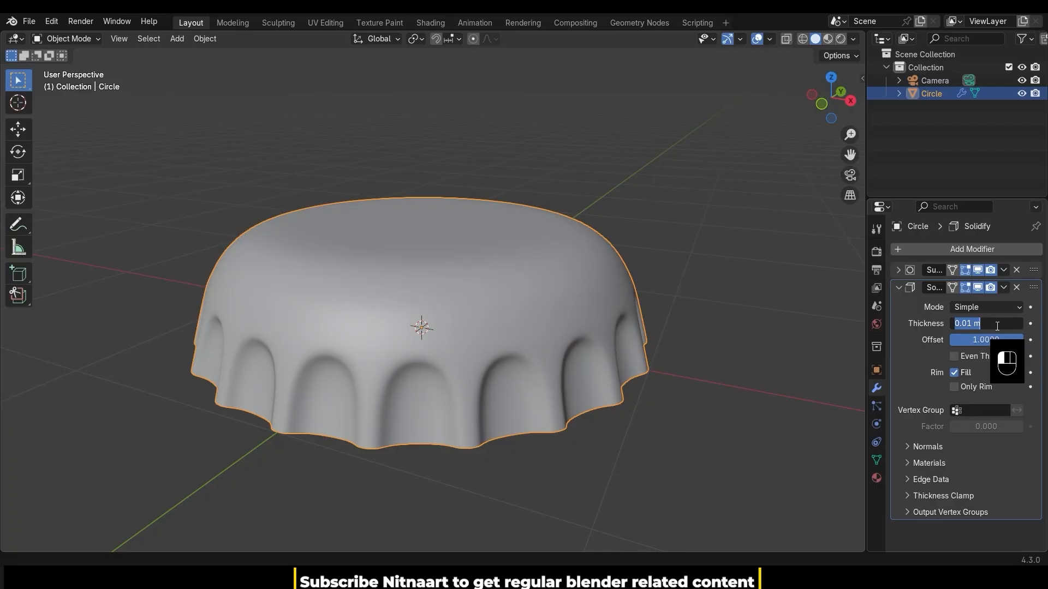
key(BackSpace)
text(.2)
key(Return)
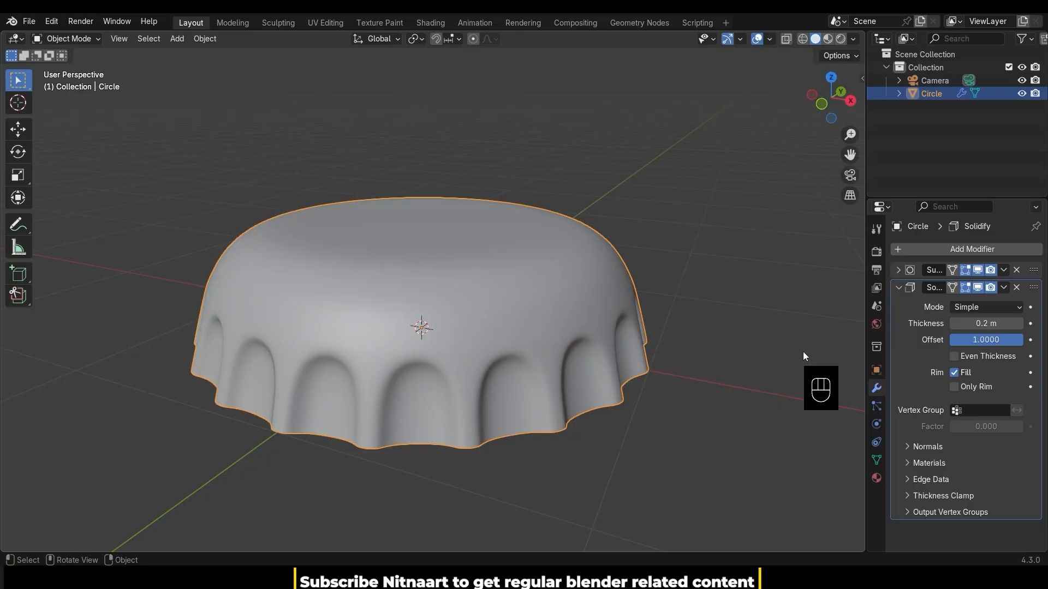
middle_drag(639, 338, 669, 283)
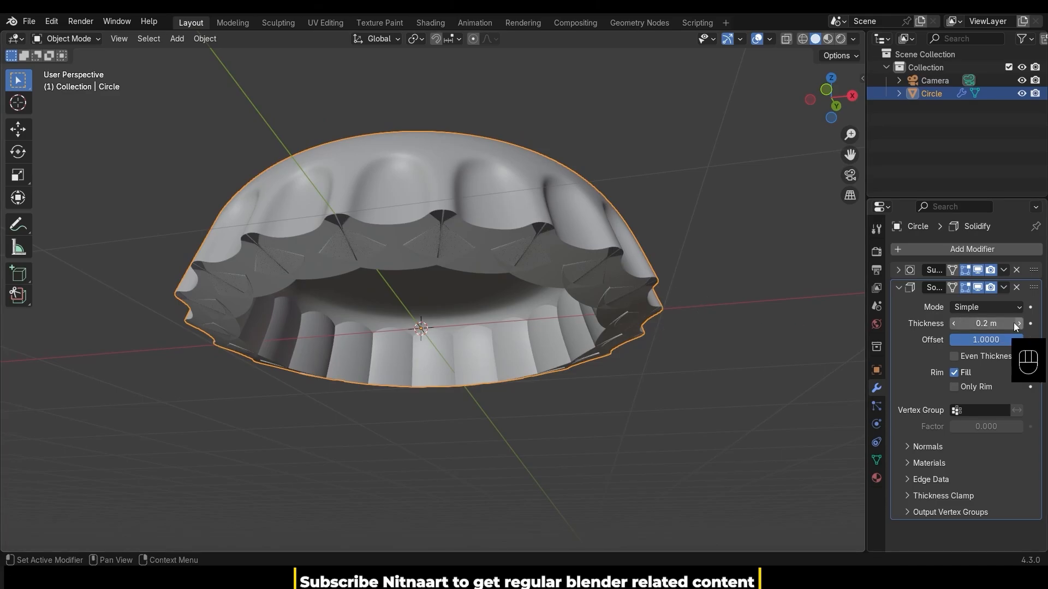
Step: Set the Solidify thickness to 0.02 m
click(991, 323)
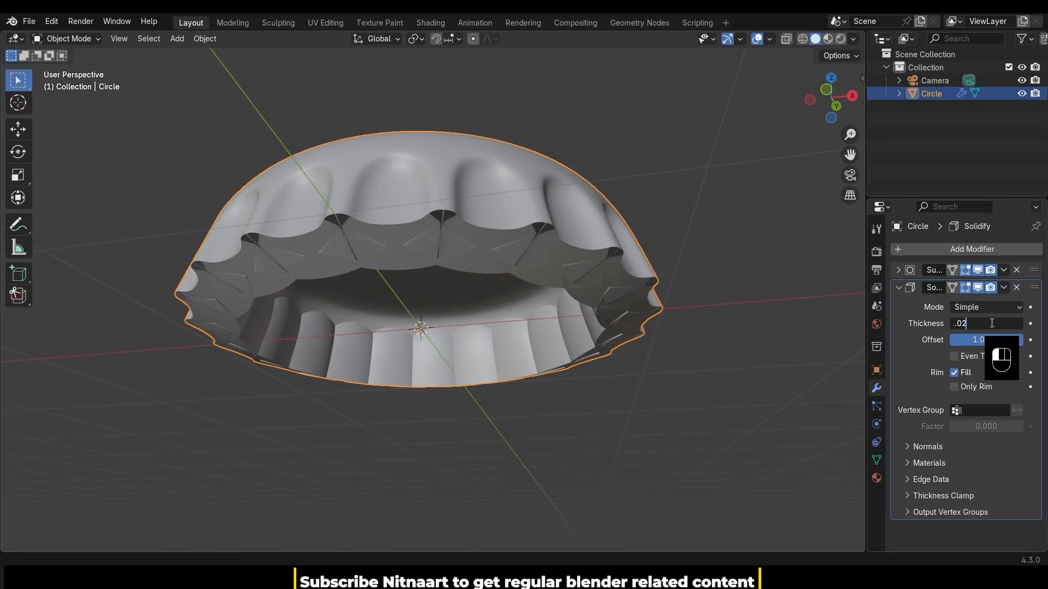
text(.02)
key(Return)
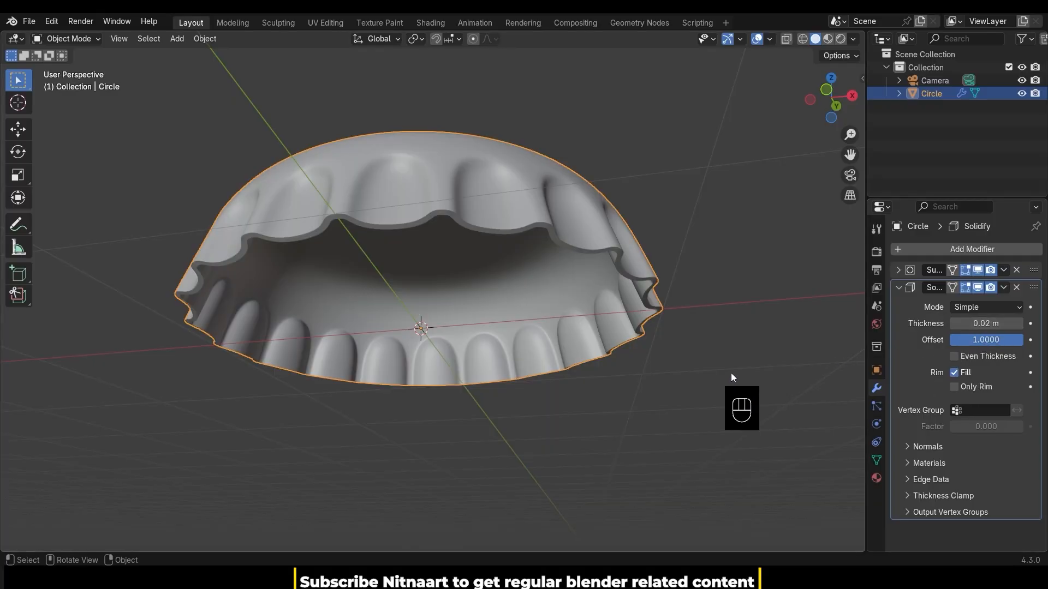
Step: Create a new material on the Circle object
middle_drag(731, 375, 699, 451)
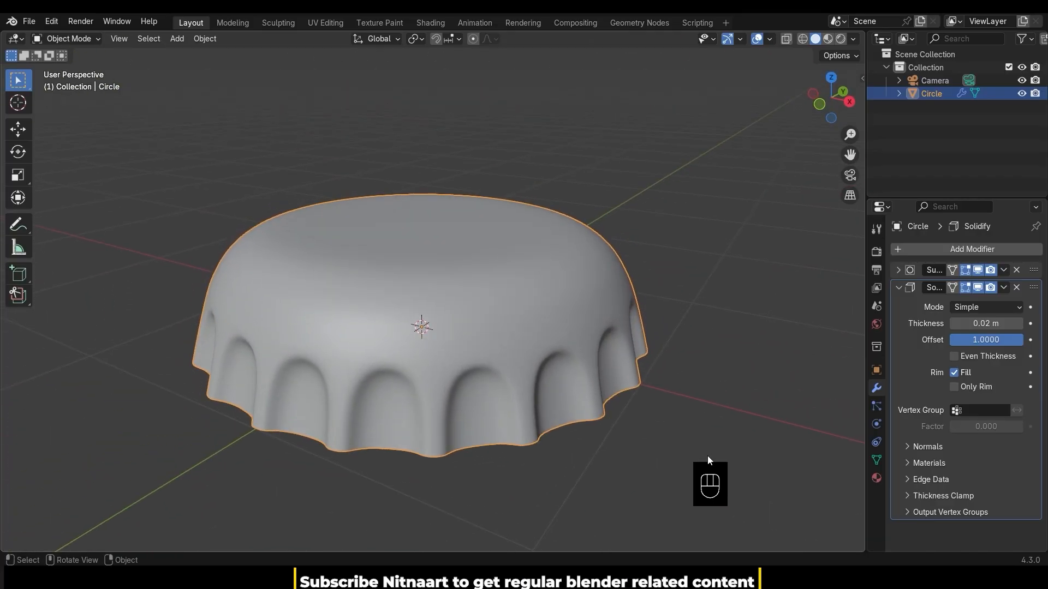
click(876, 478)
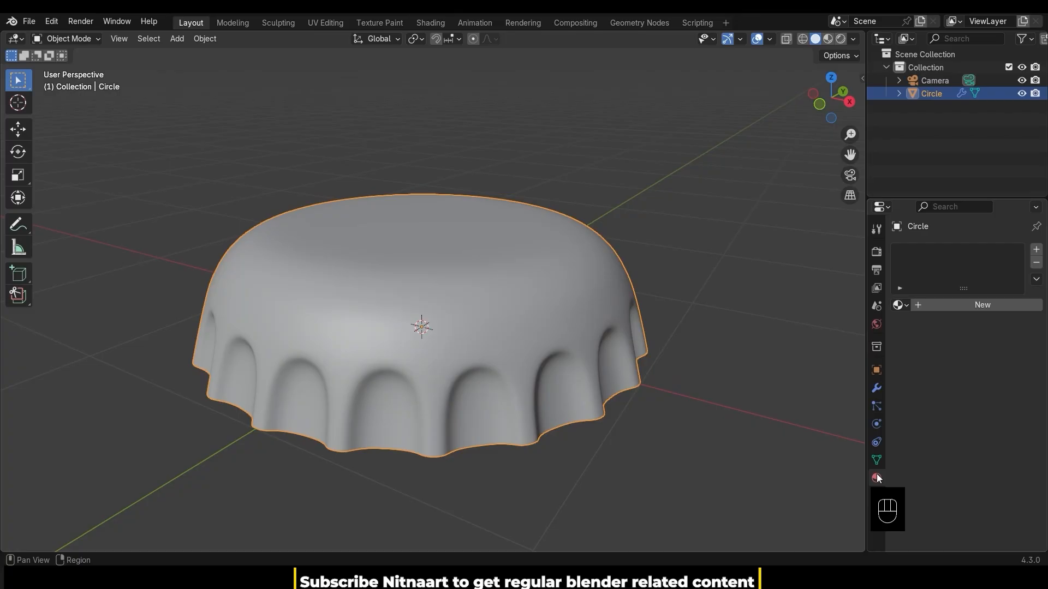
click(938, 306)
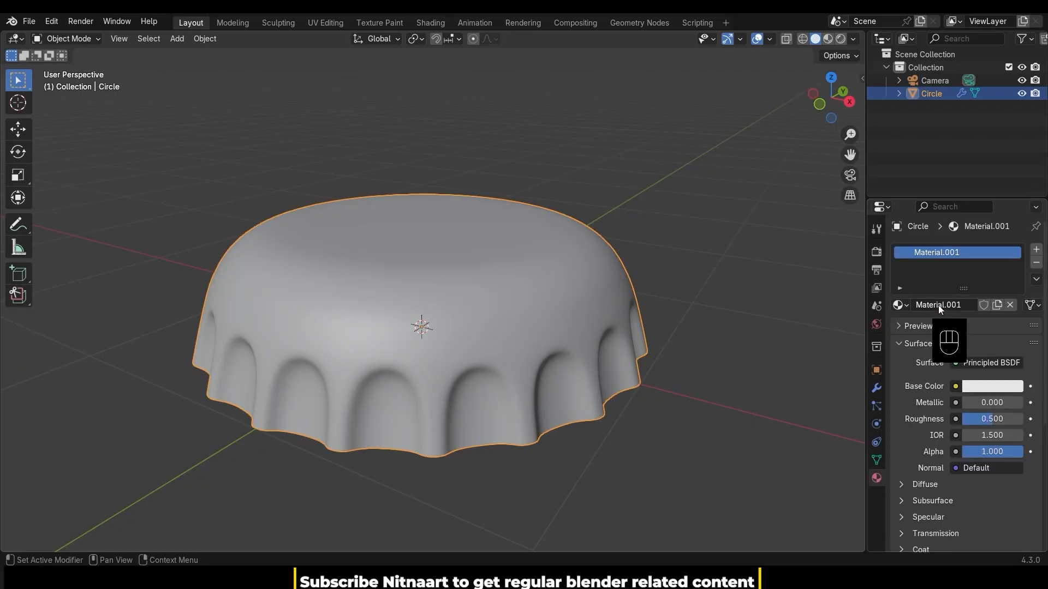
Step: Brighten the material's base color to nearly pure white, and set Metallic to 1.000 and Roughness to about 0.093
click(986, 387)
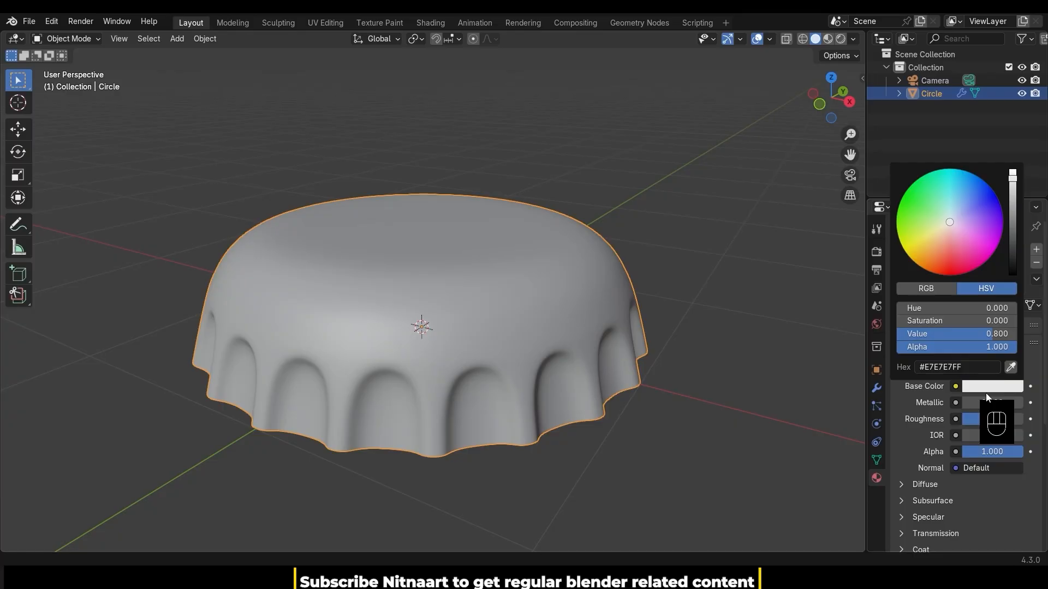
drag(1012, 179, 1012, 175)
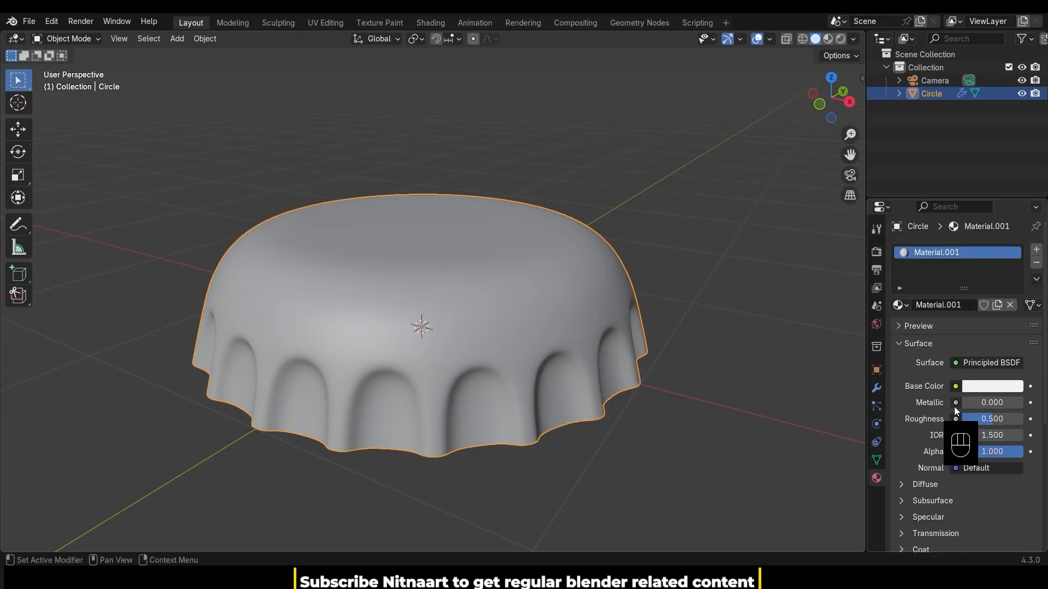
drag(970, 402, 989, 419)
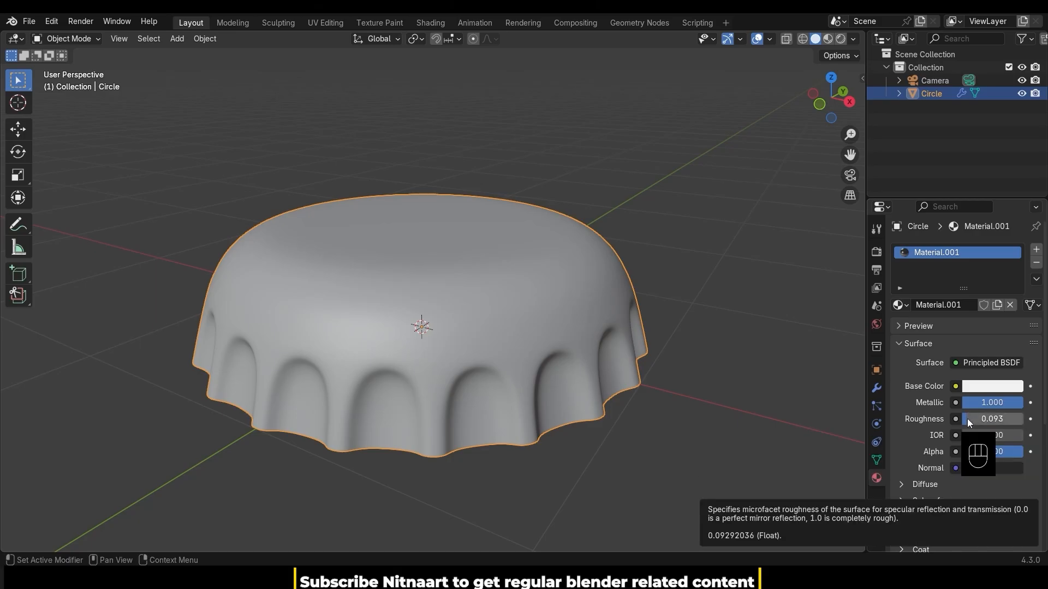
Step: Use forest.exr from the world HDRI folder as the World's environment texture and show the viewport in rendered shading
click(876, 326)
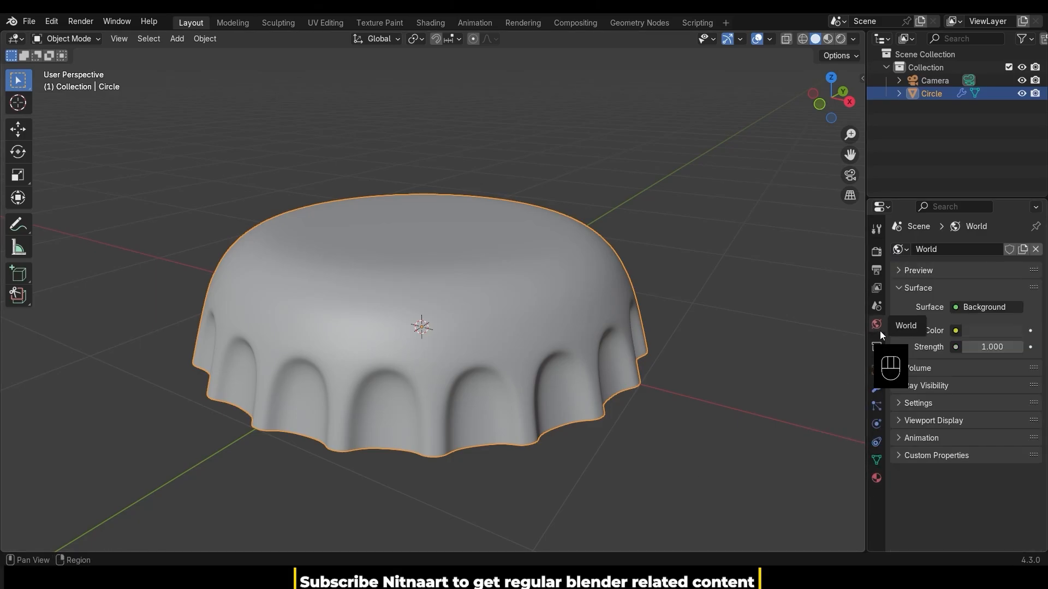
click(955, 330)
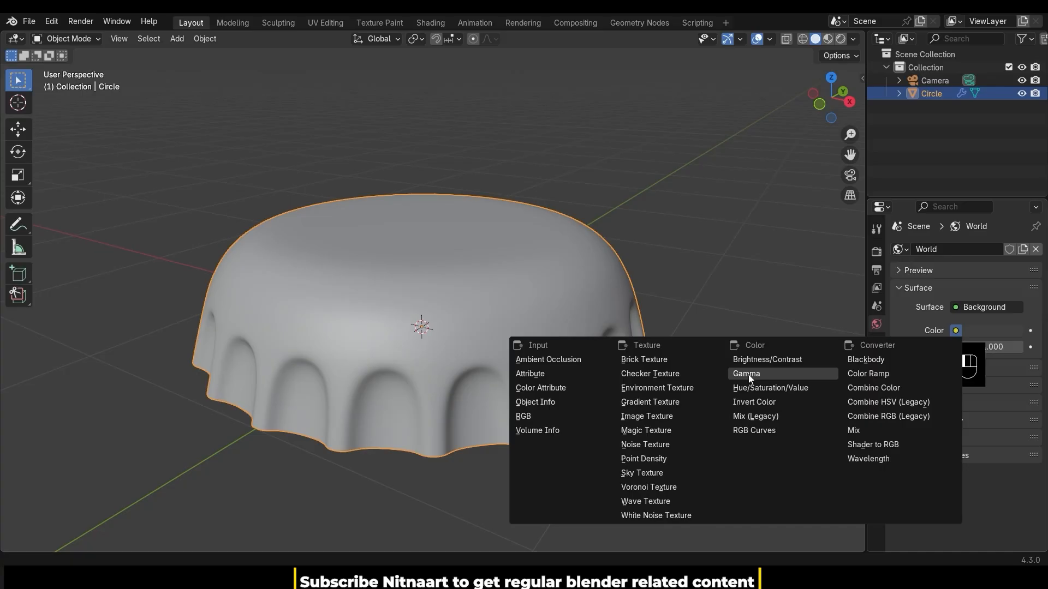
click(705, 388)
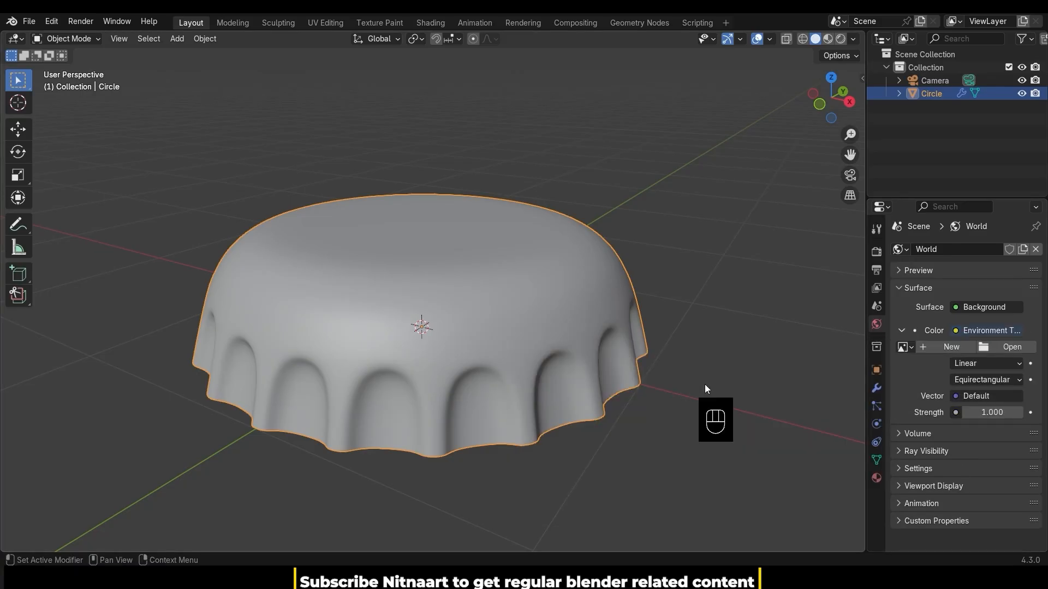
click(1007, 352)
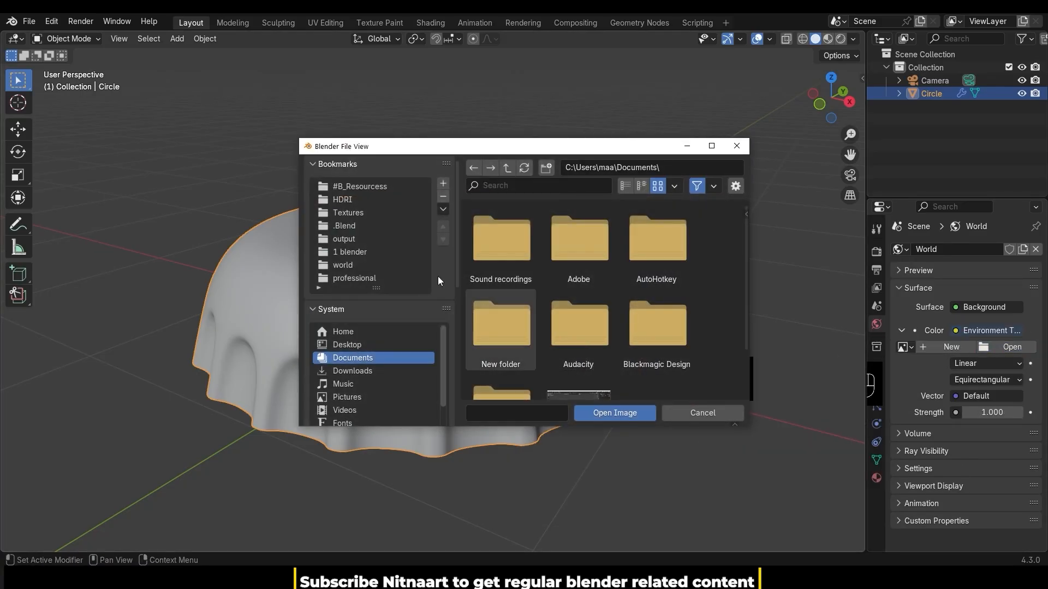
click(383, 205)
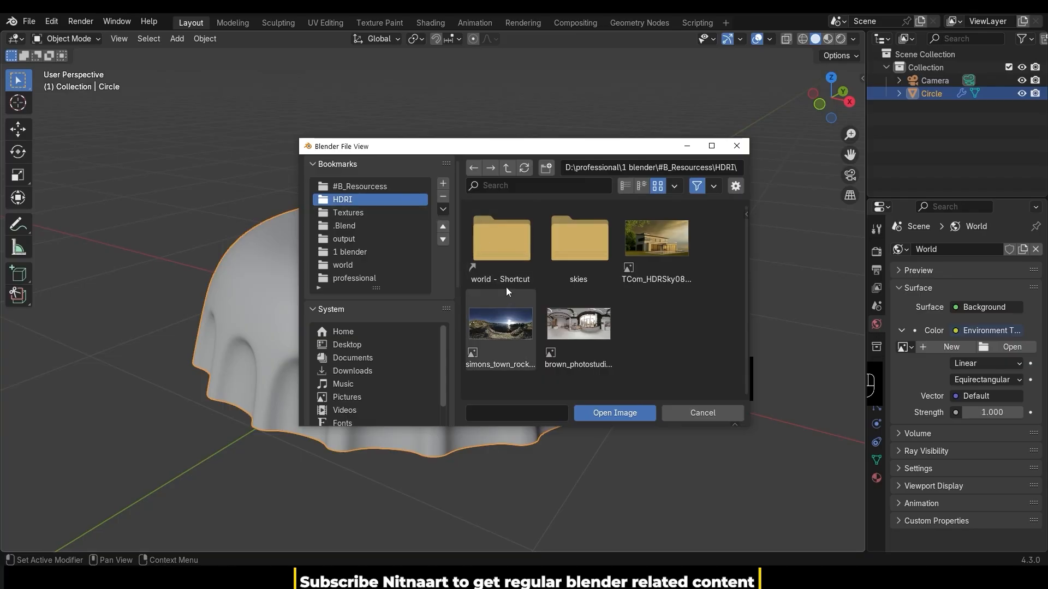
click(506, 250)
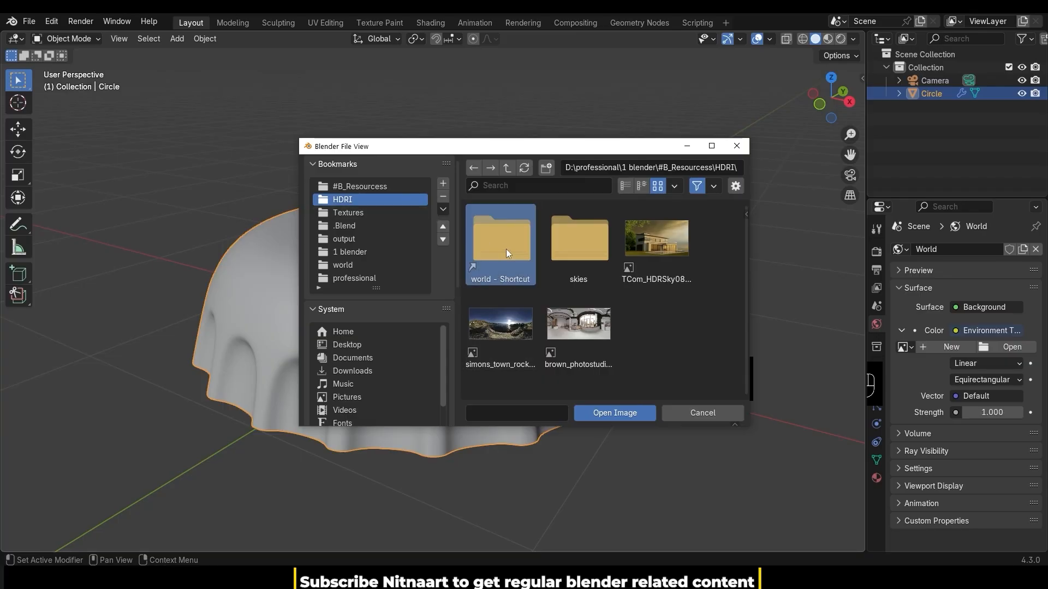
double_click(506, 249)
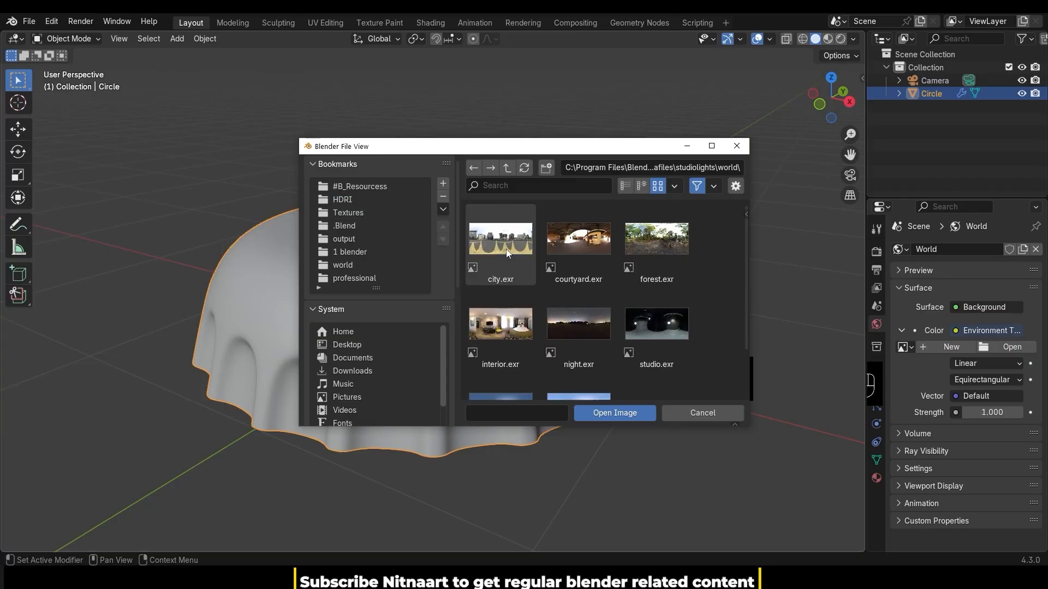
click(671, 243)
click(644, 412)
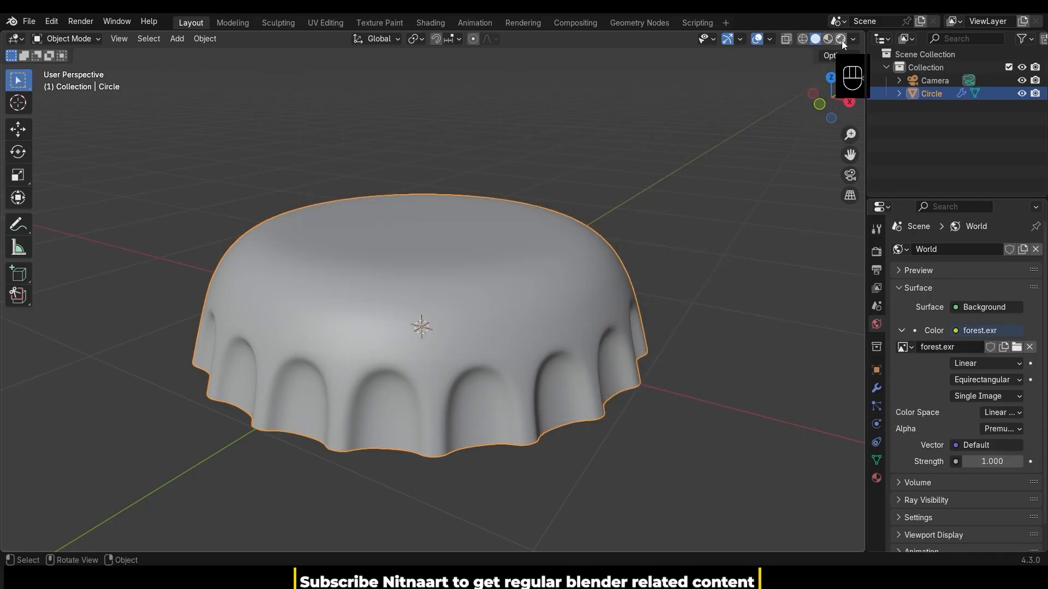
click(841, 38)
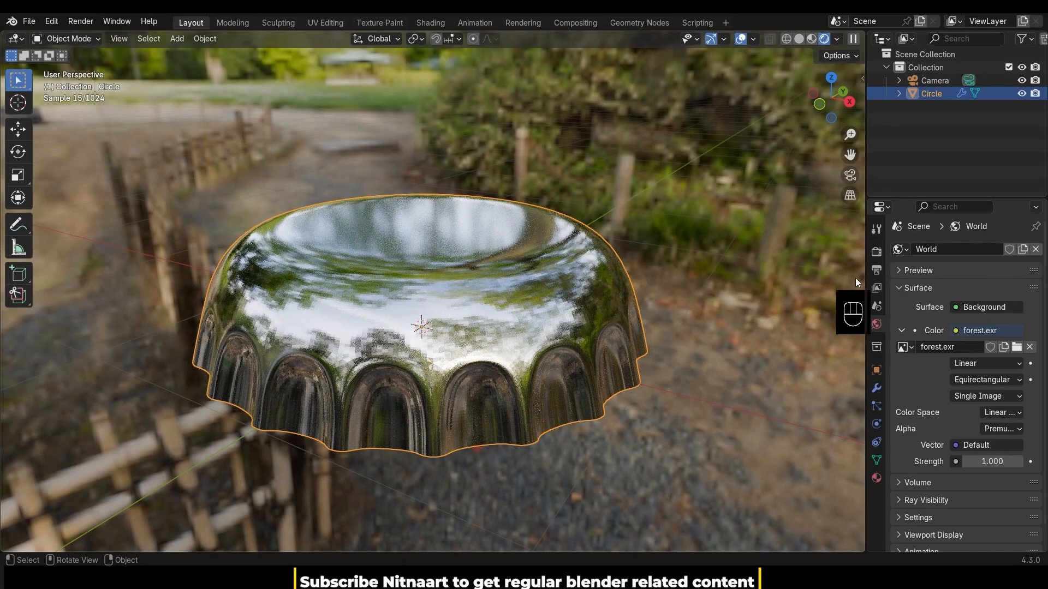
Step: Make the render's film background transparent so the forest image is hidden behind the cap
click(876, 251)
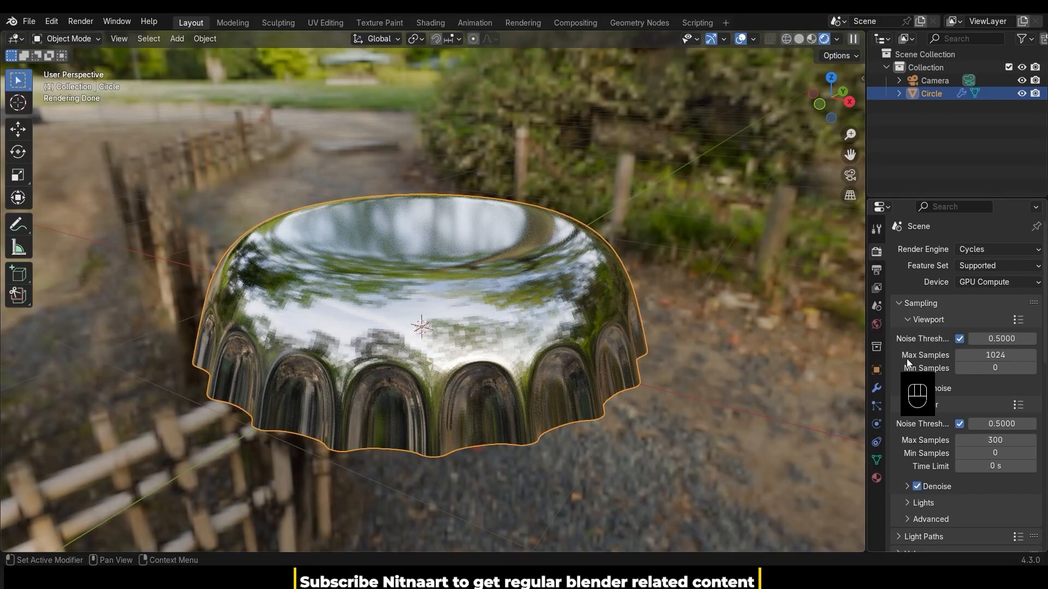
scroll(911, 480, down, 3)
scroll(911, 480, down, 3)
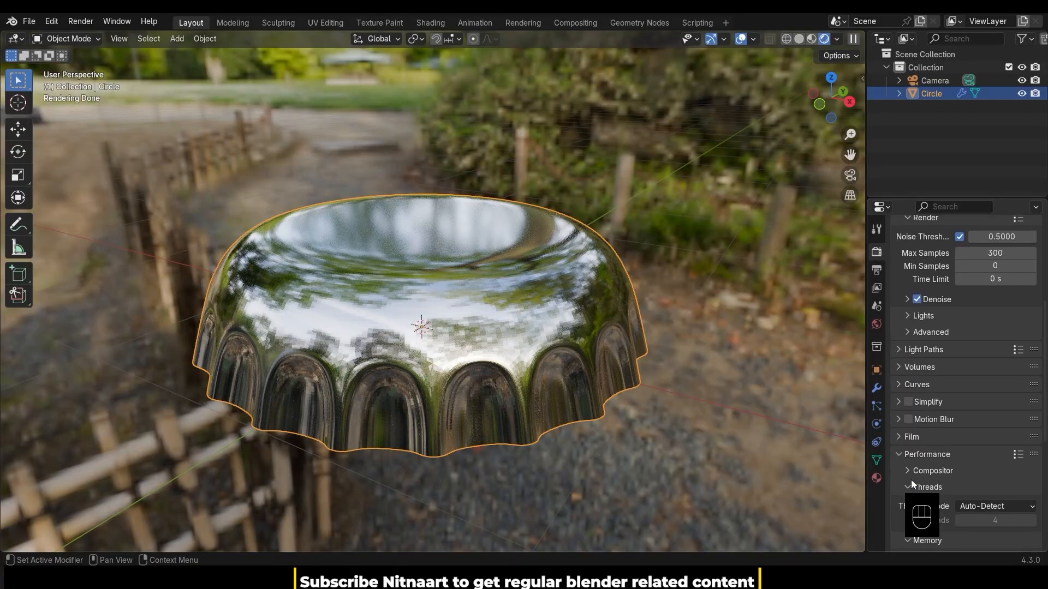
scroll(903, 447, down, 2)
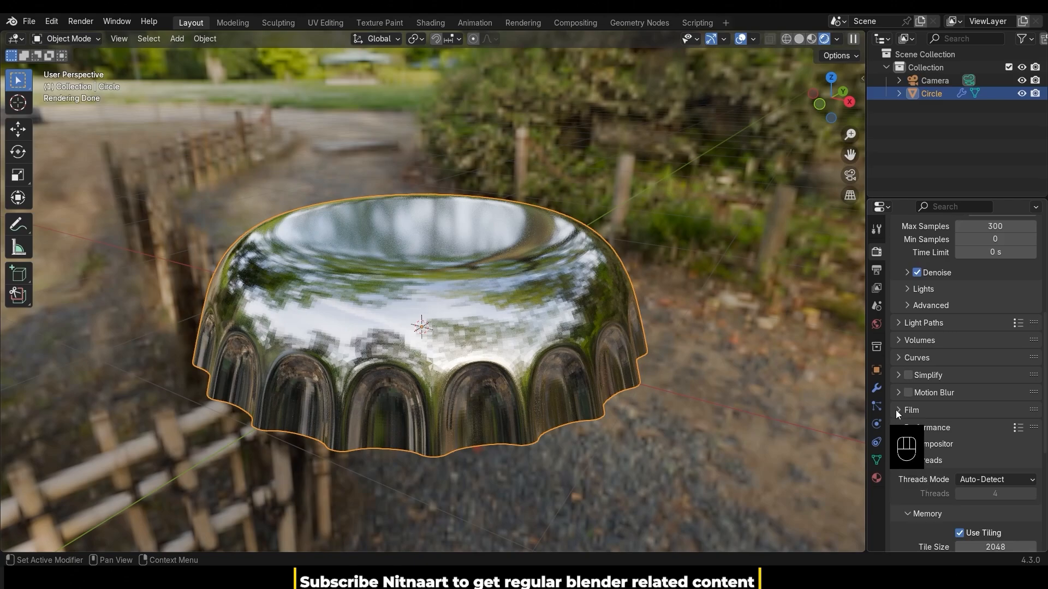
click(897, 410)
scroll(898, 424, down, 3)
click(916, 423)
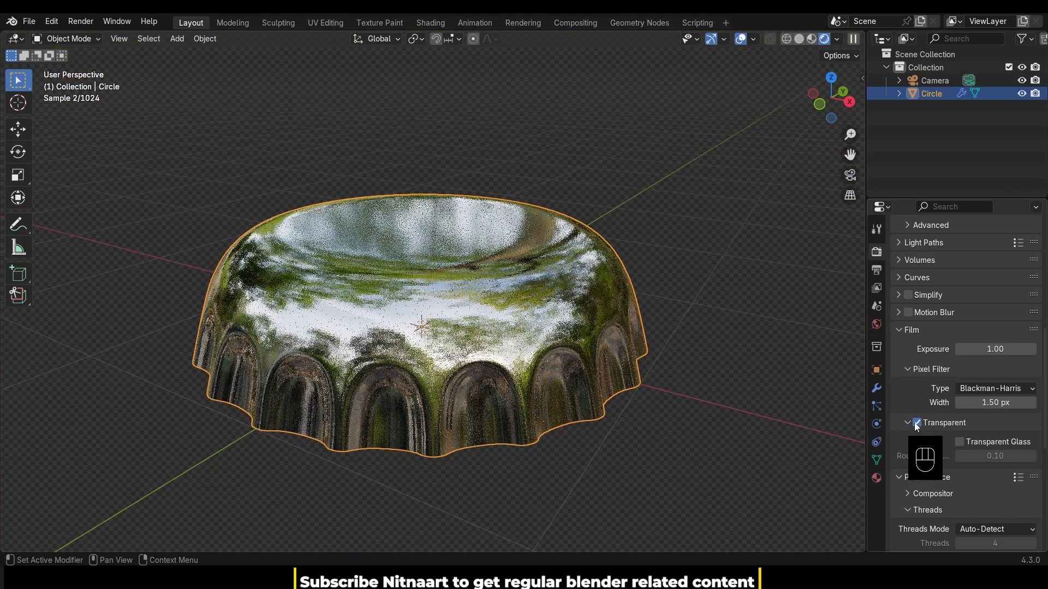
click(713, 345)
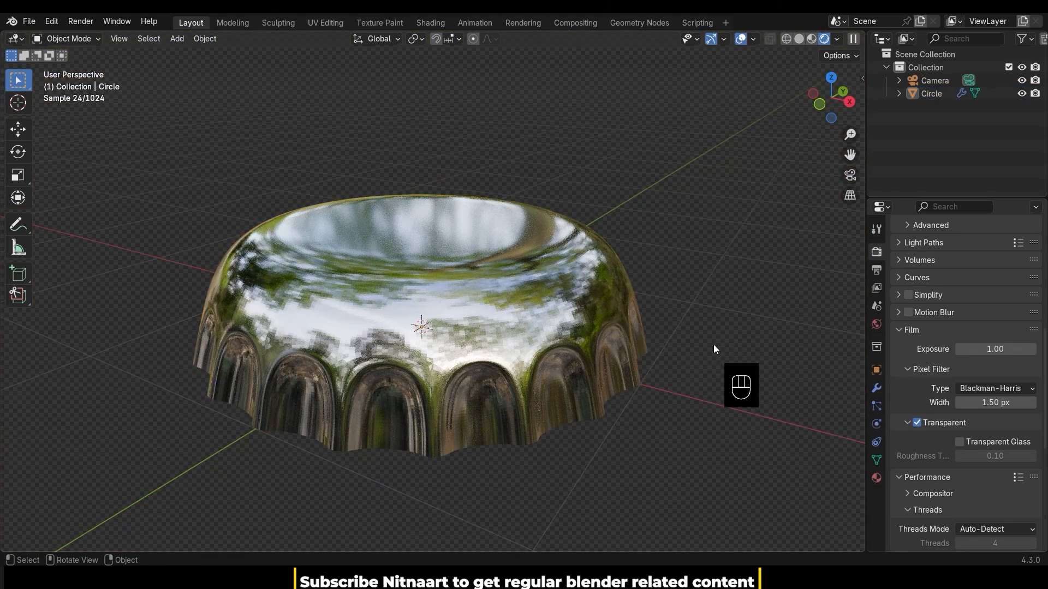
Step: Raise the cap material's Roughness to about 0.456 and check the look from another angle
click(550, 327)
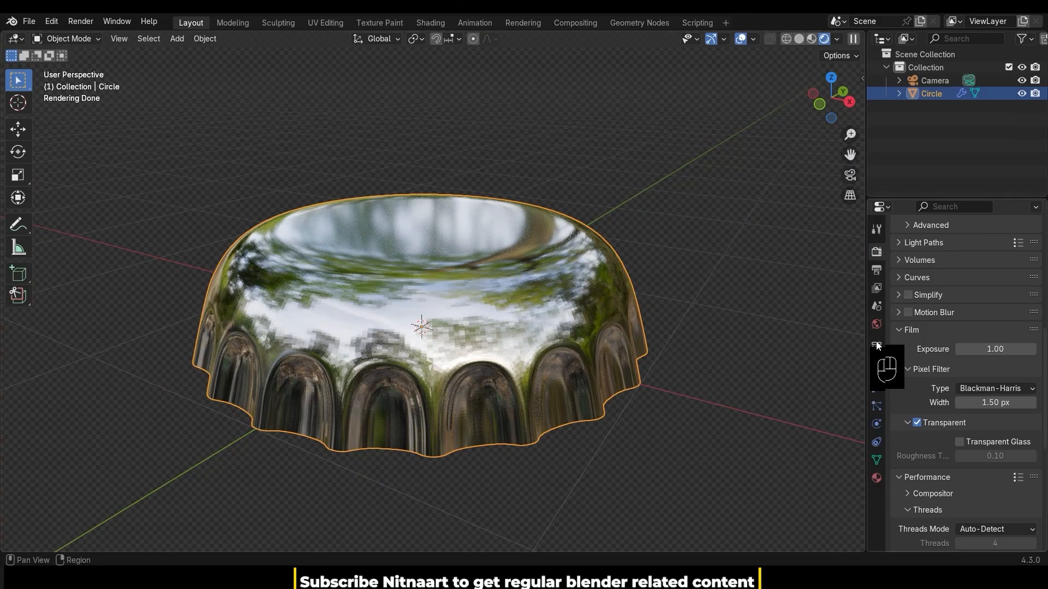
click(876, 478)
scroll(934, 368, up, 5)
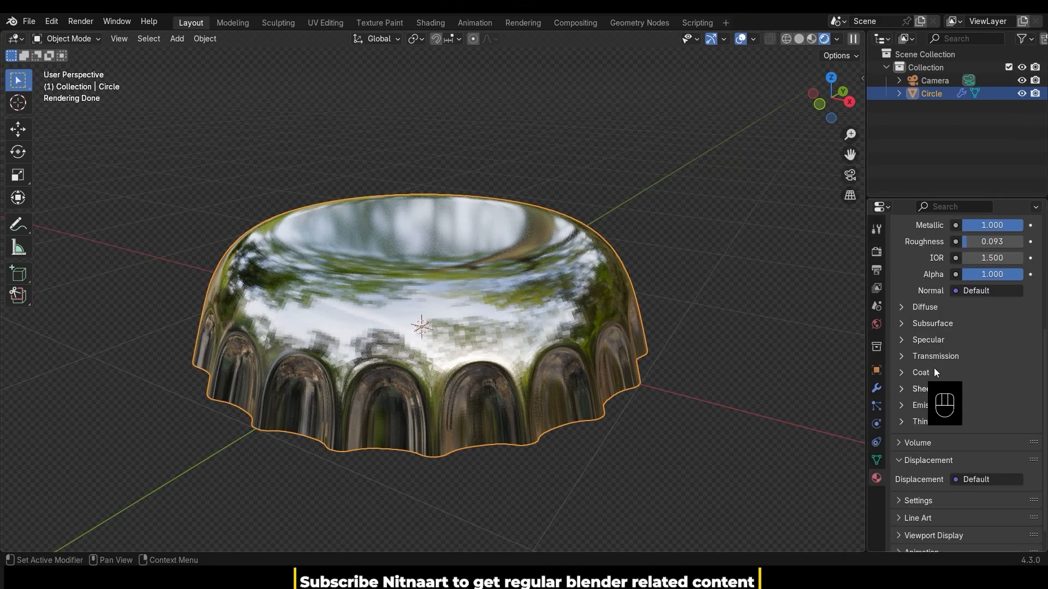
drag(976, 349, 997, 349)
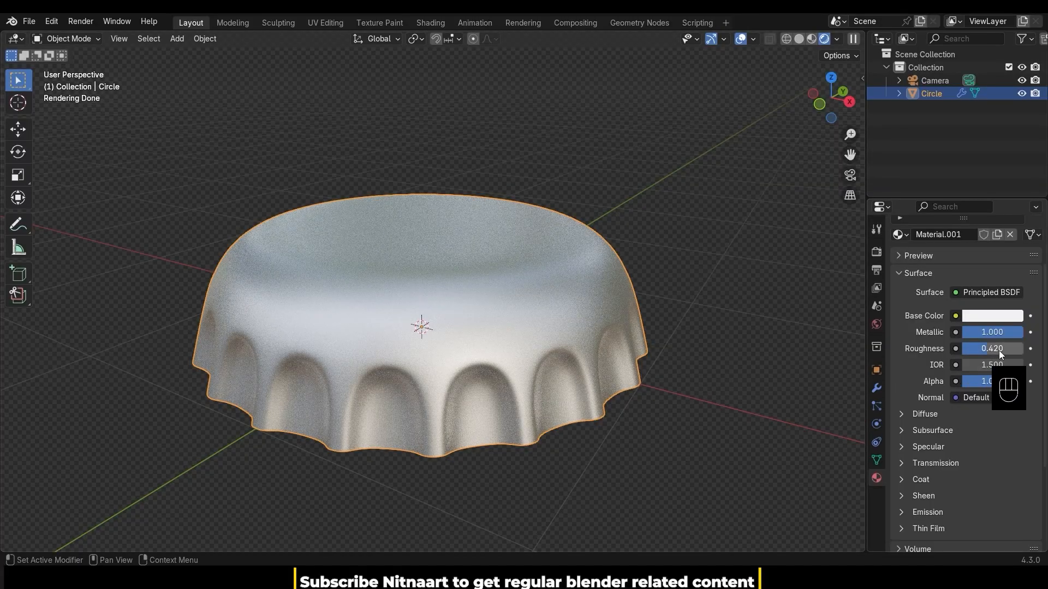
drag(999, 349, 1004, 350)
click(667, 335)
mouse_move(751, 369)
middle_down()
mouse_move(697, 343)
mouse_move(731, 366)
middle_up()
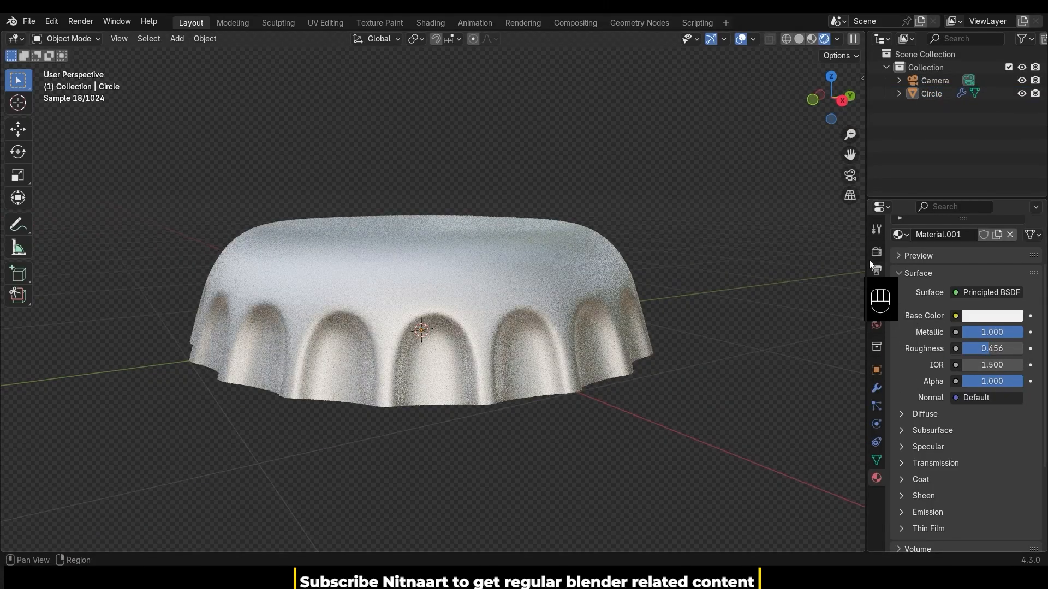
Step: Enable denoising for the viewport sampling and inspect the cap from several sides
click(876, 252)
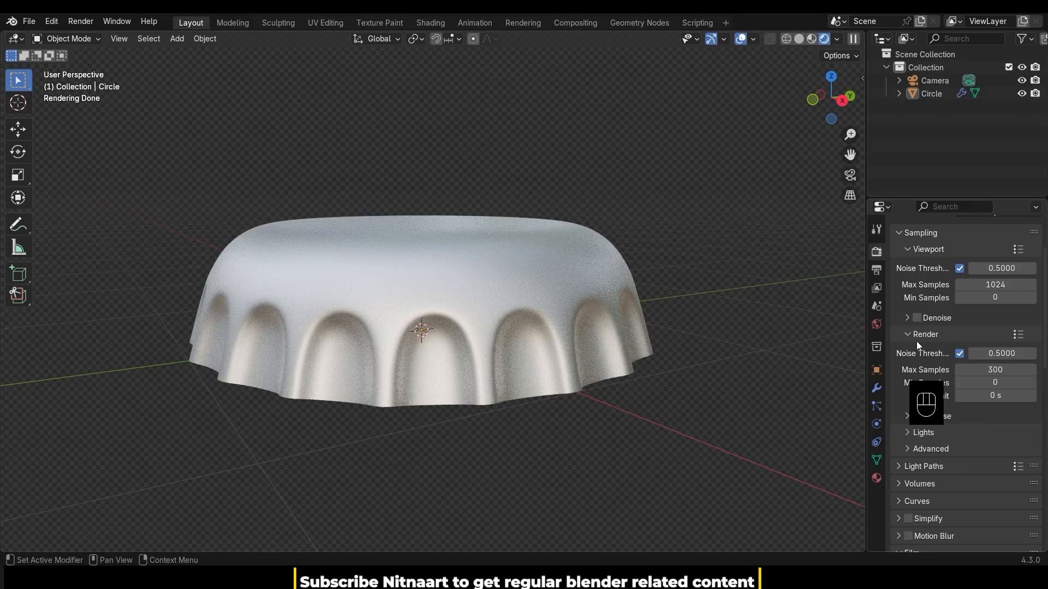
click(916, 318)
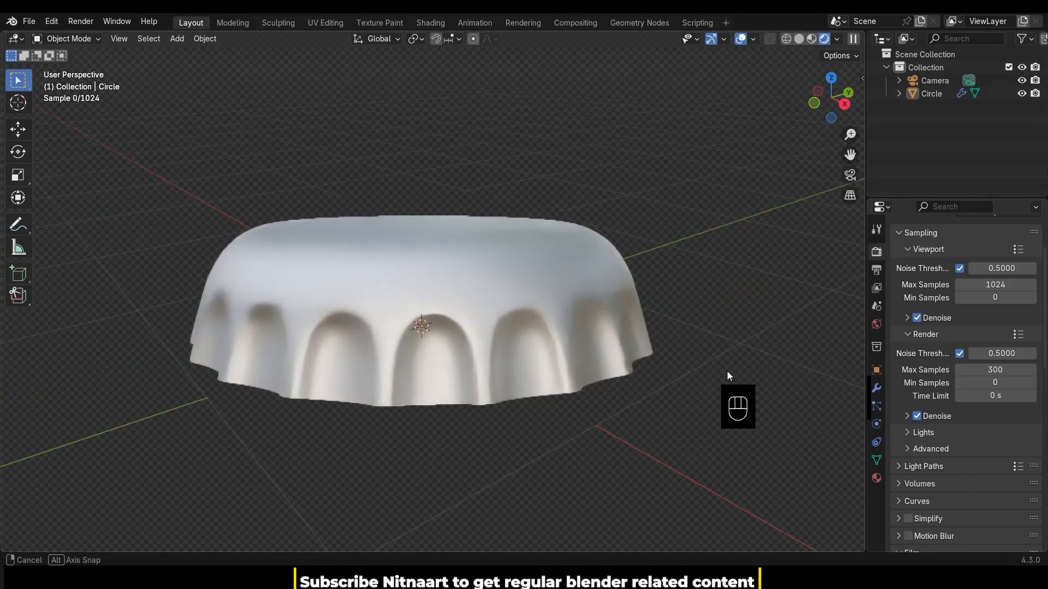
middle_drag(727, 373, 741, 386)
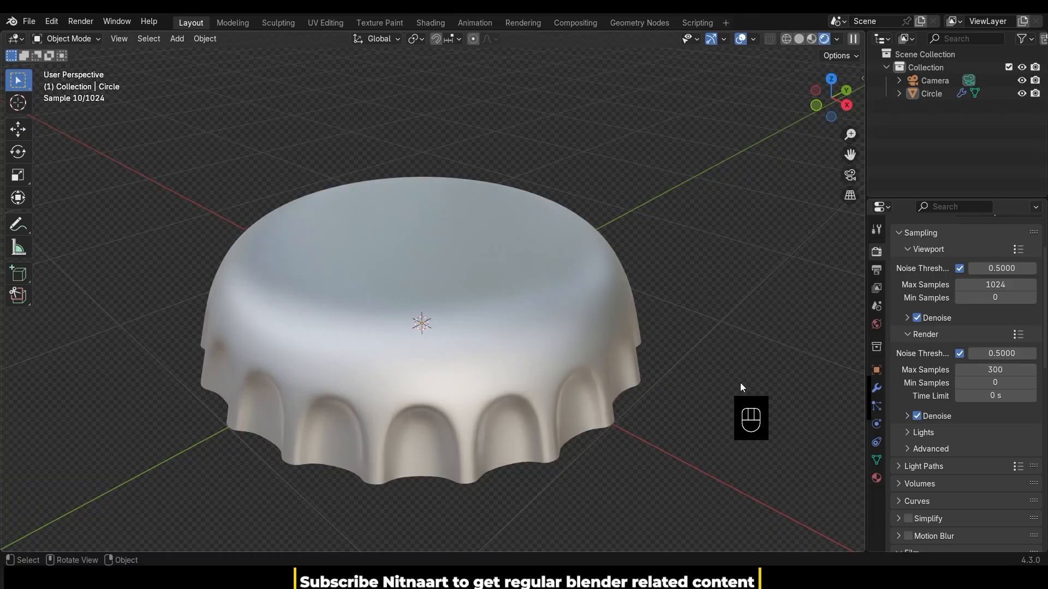
middle_drag(740, 385, 13, 392)
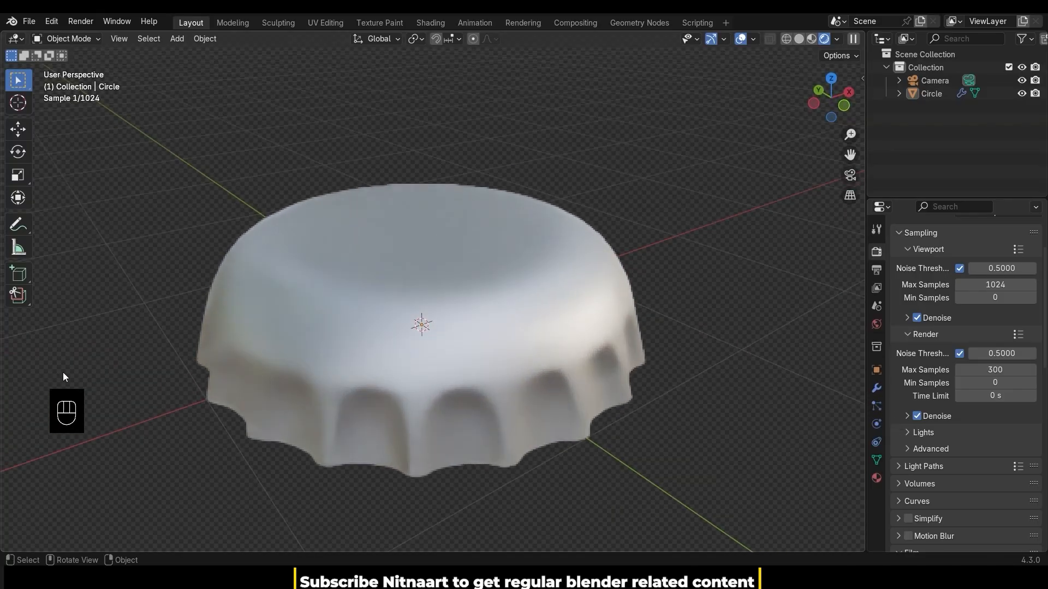
Step: Lower the cap material's Roughness to about 0.296
click(876, 478)
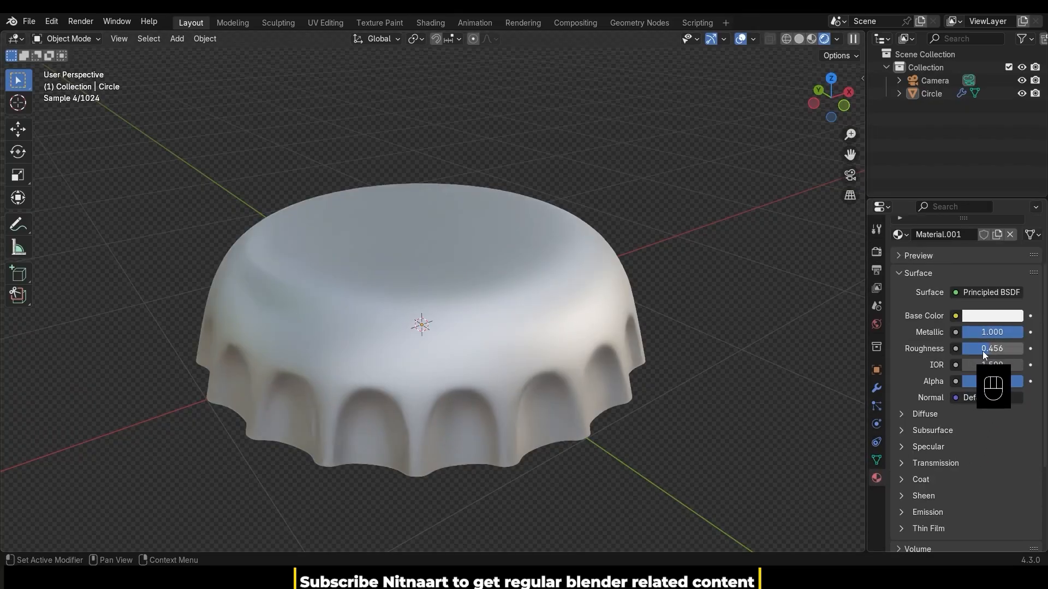
drag(982, 351, 978, 350)
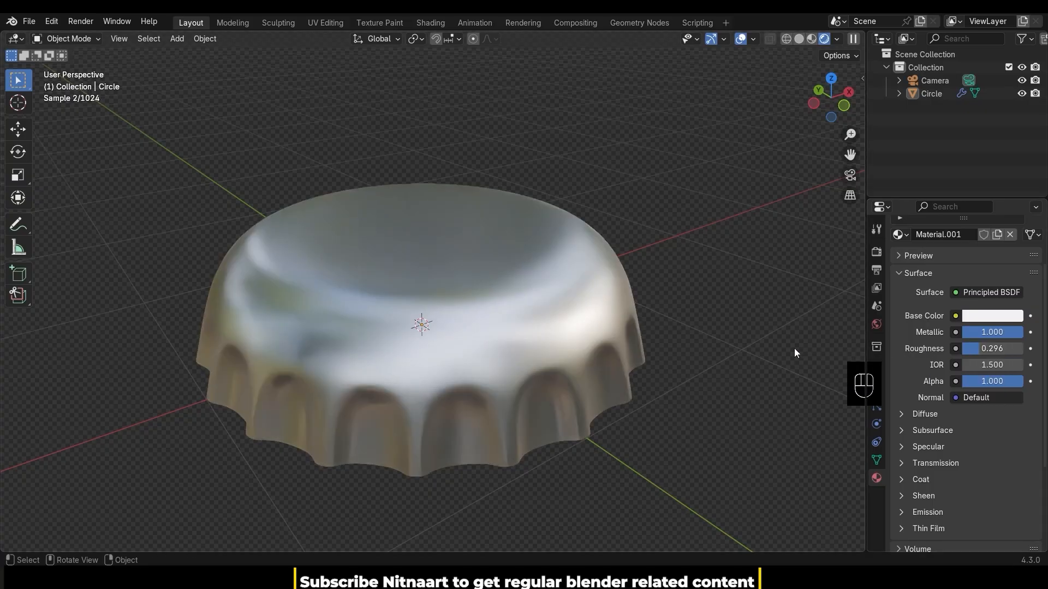